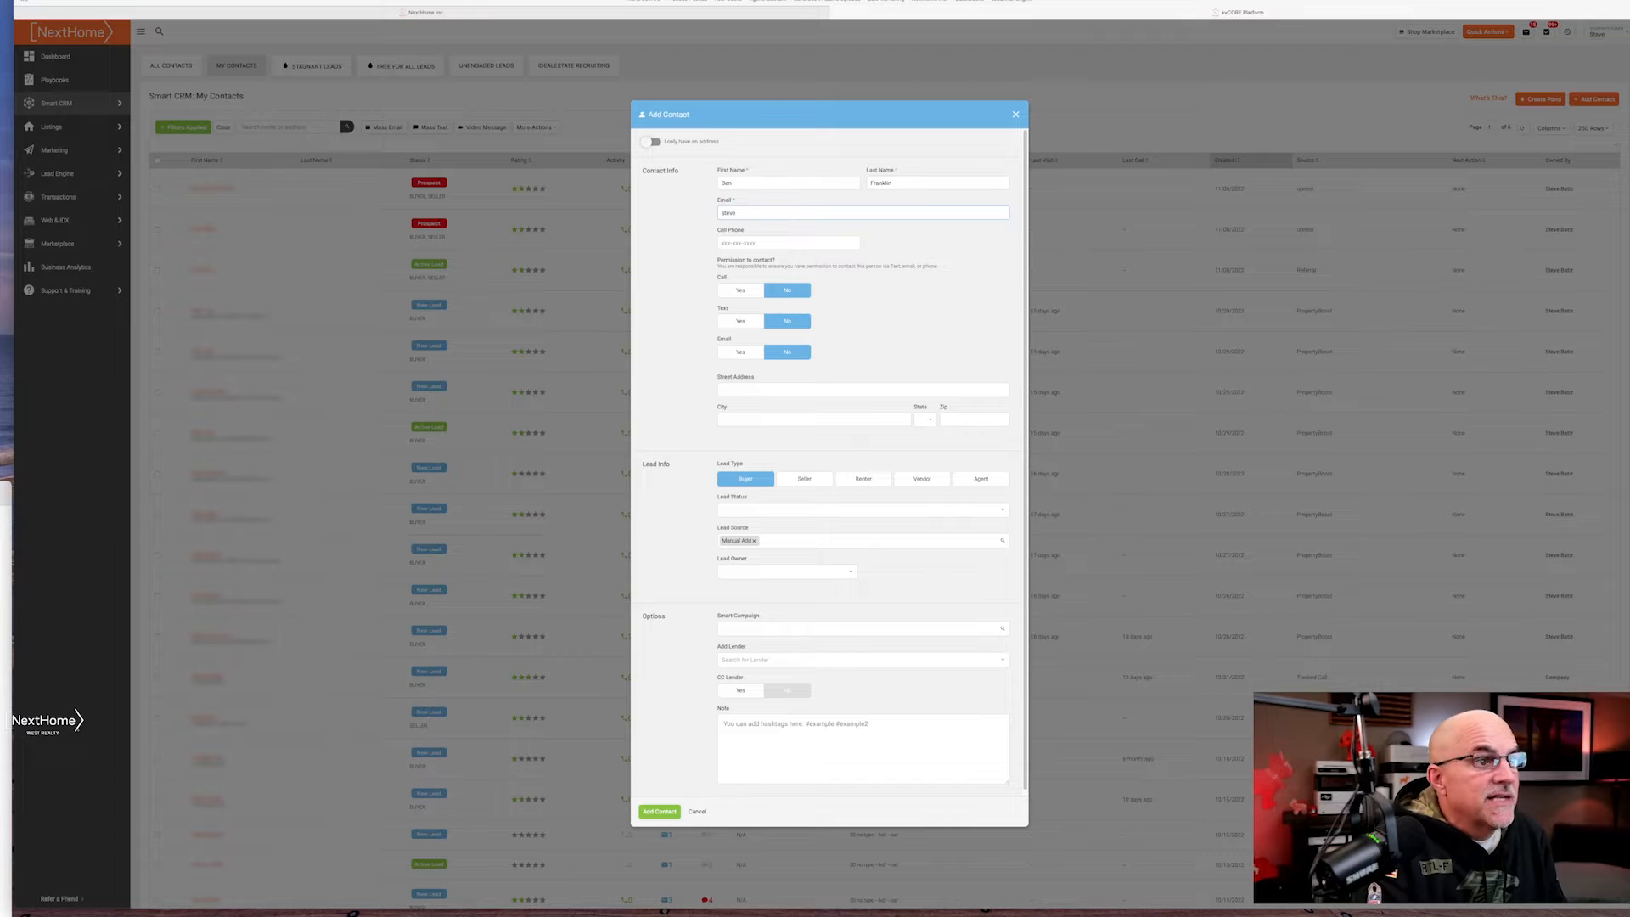
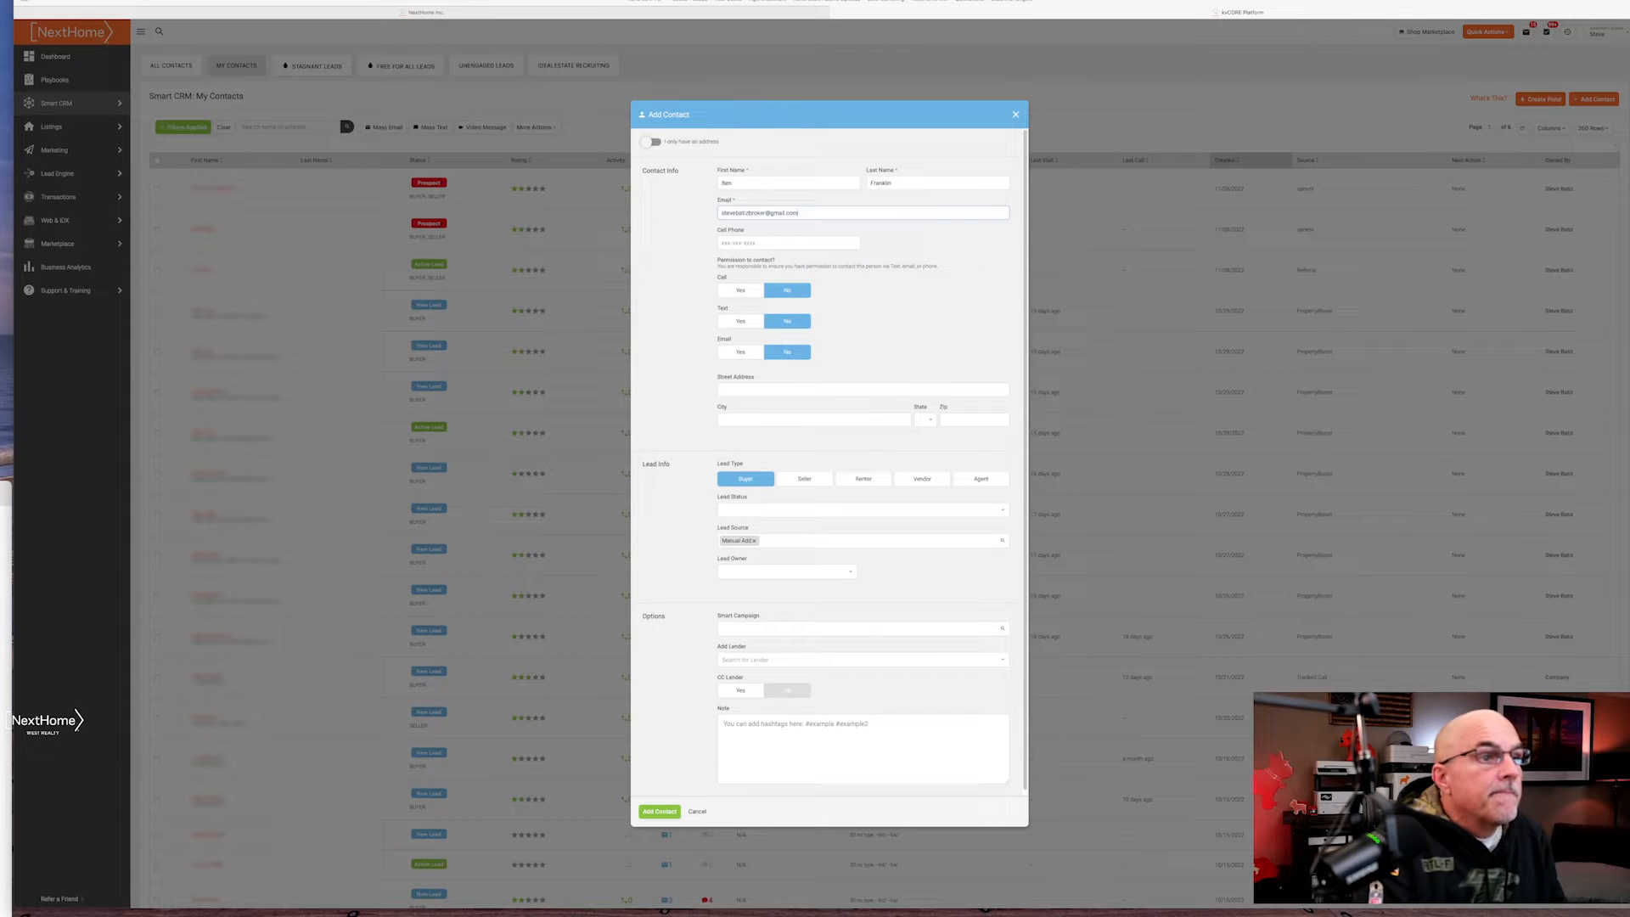
Complete the contact's e-mail, enter the cell phone, and set Call, Text and Email to Yes
{"action": "key", "text": "Tab"}
{"action": "type", "text": "5"}
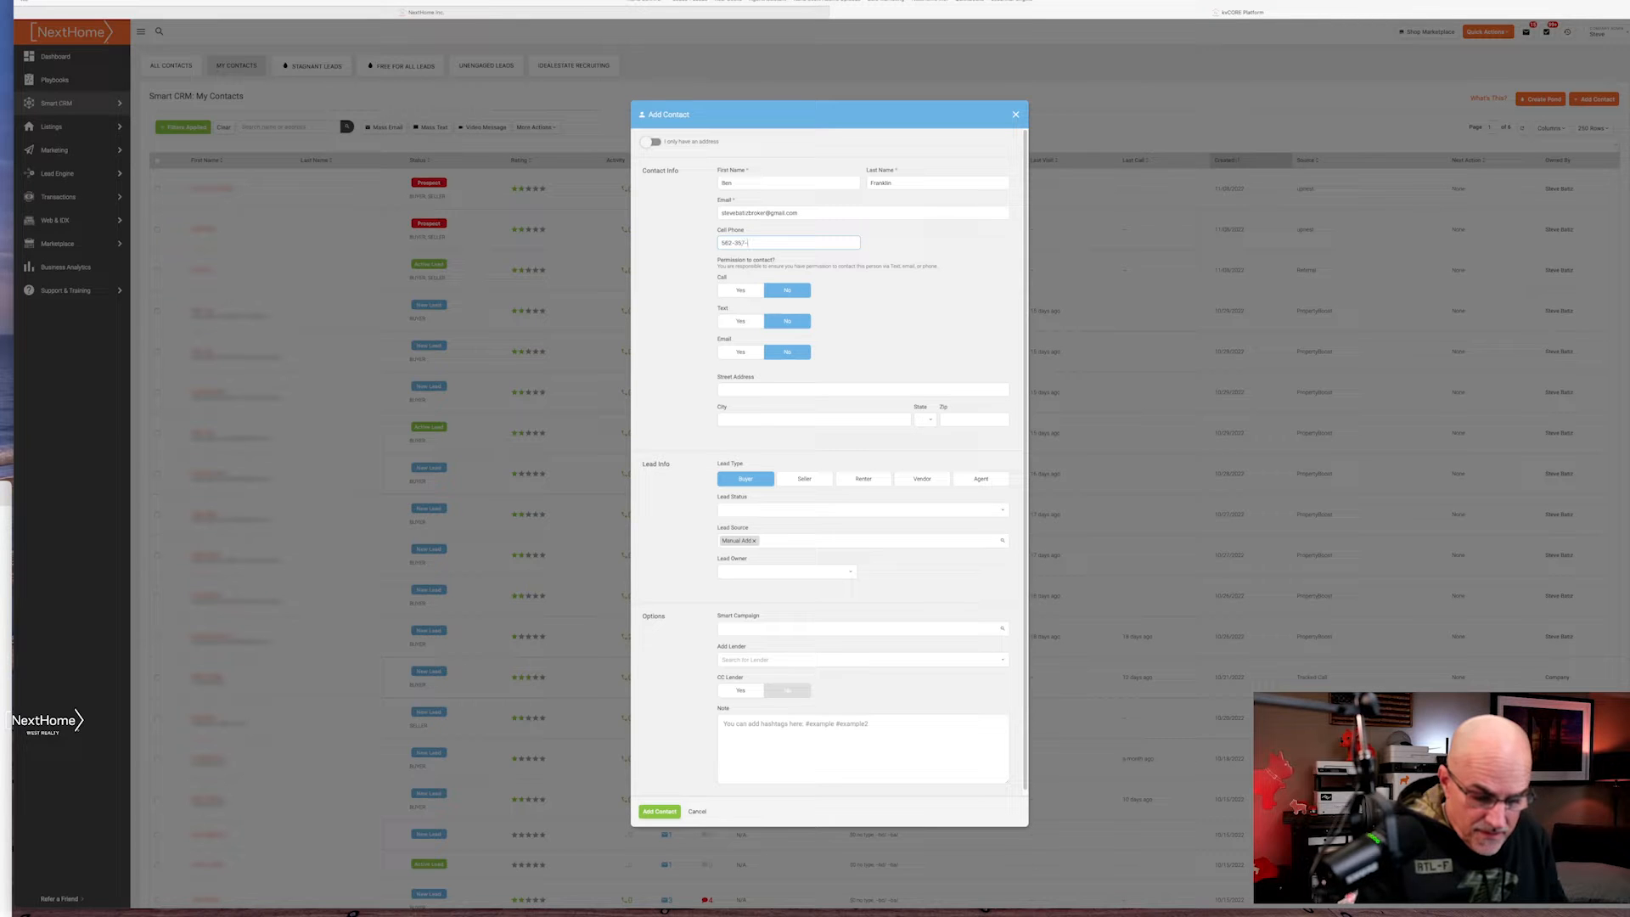
{"action": "key", "text": "Tab"}
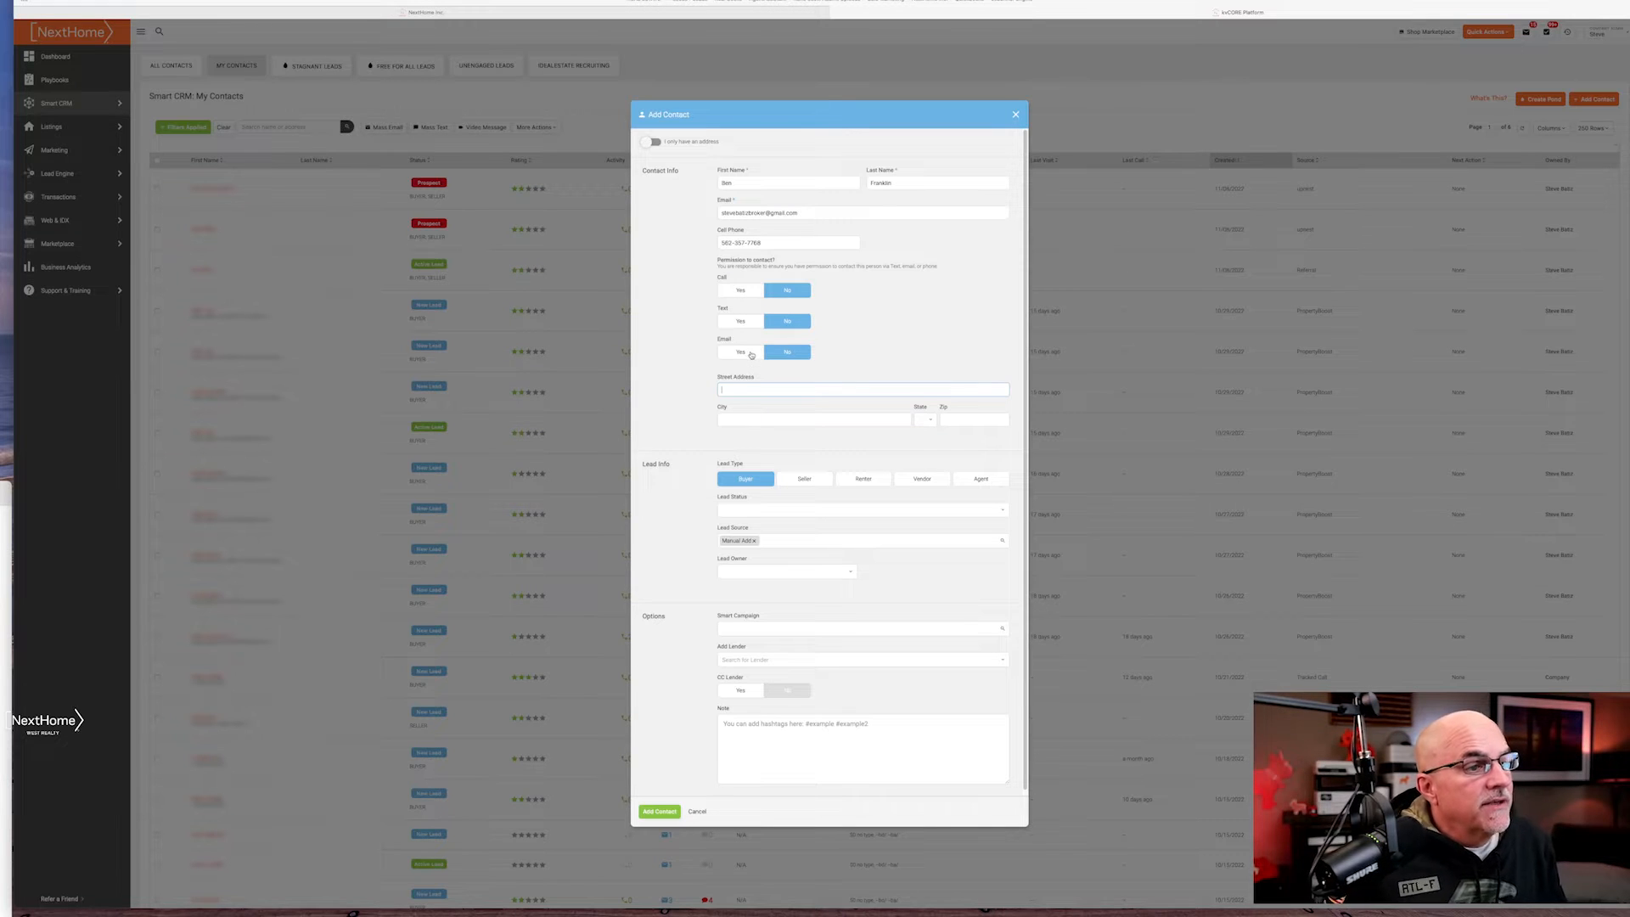
{"action": "left_click", "coordinate": [741, 290]}
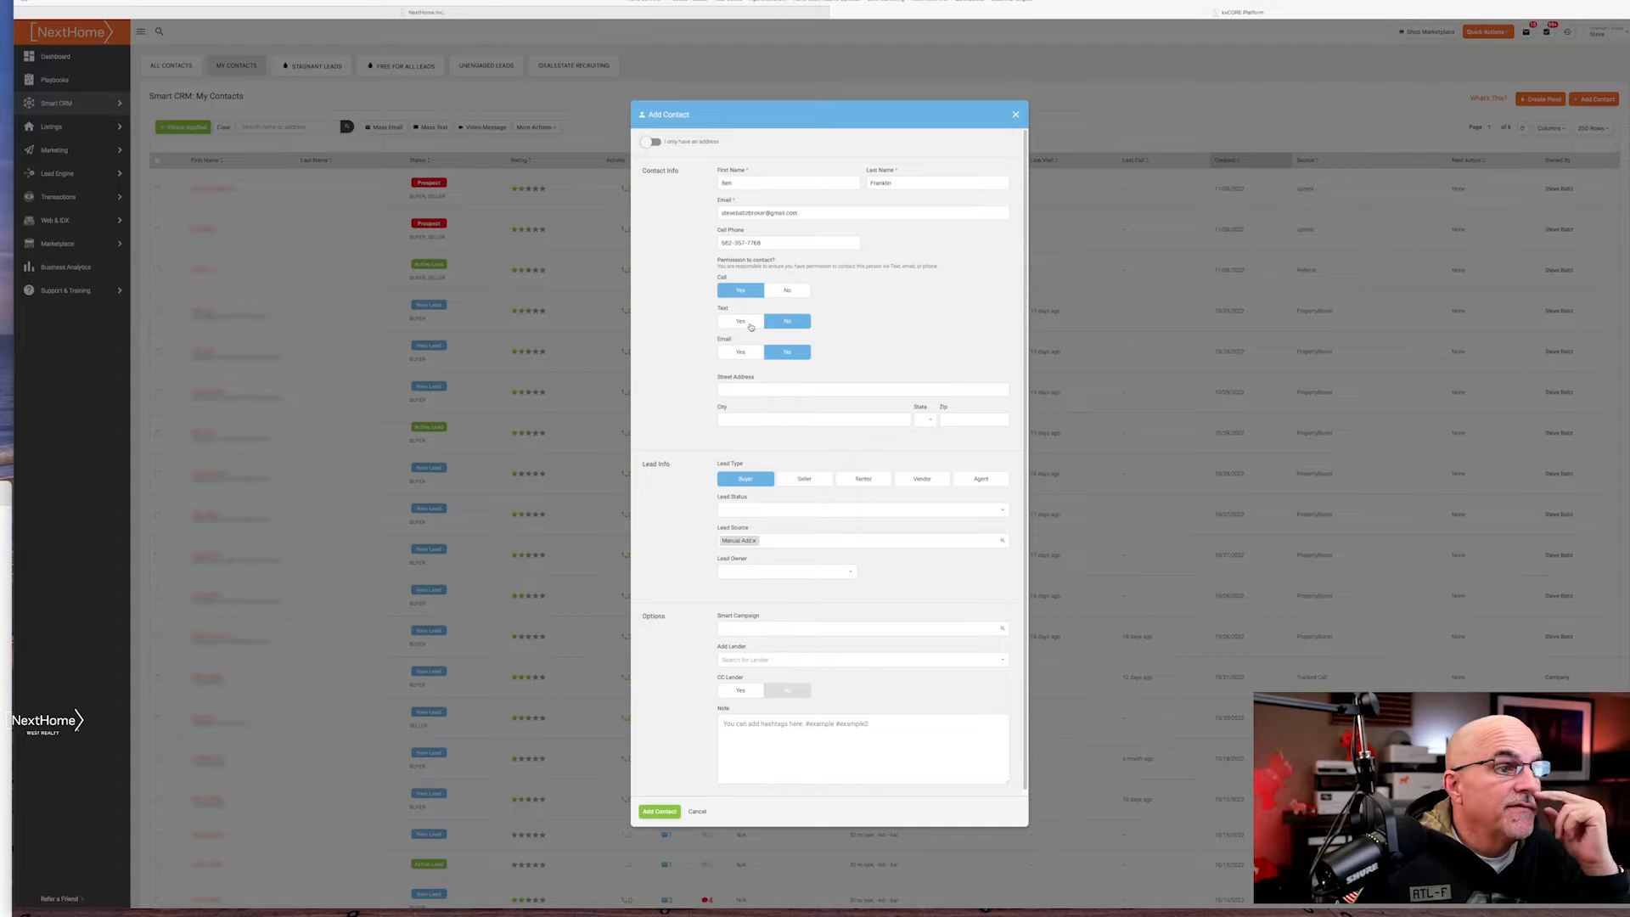
{"action": "left_click", "coordinate": [744, 323]}
{"action": "left_click", "coordinate": [748, 355]}
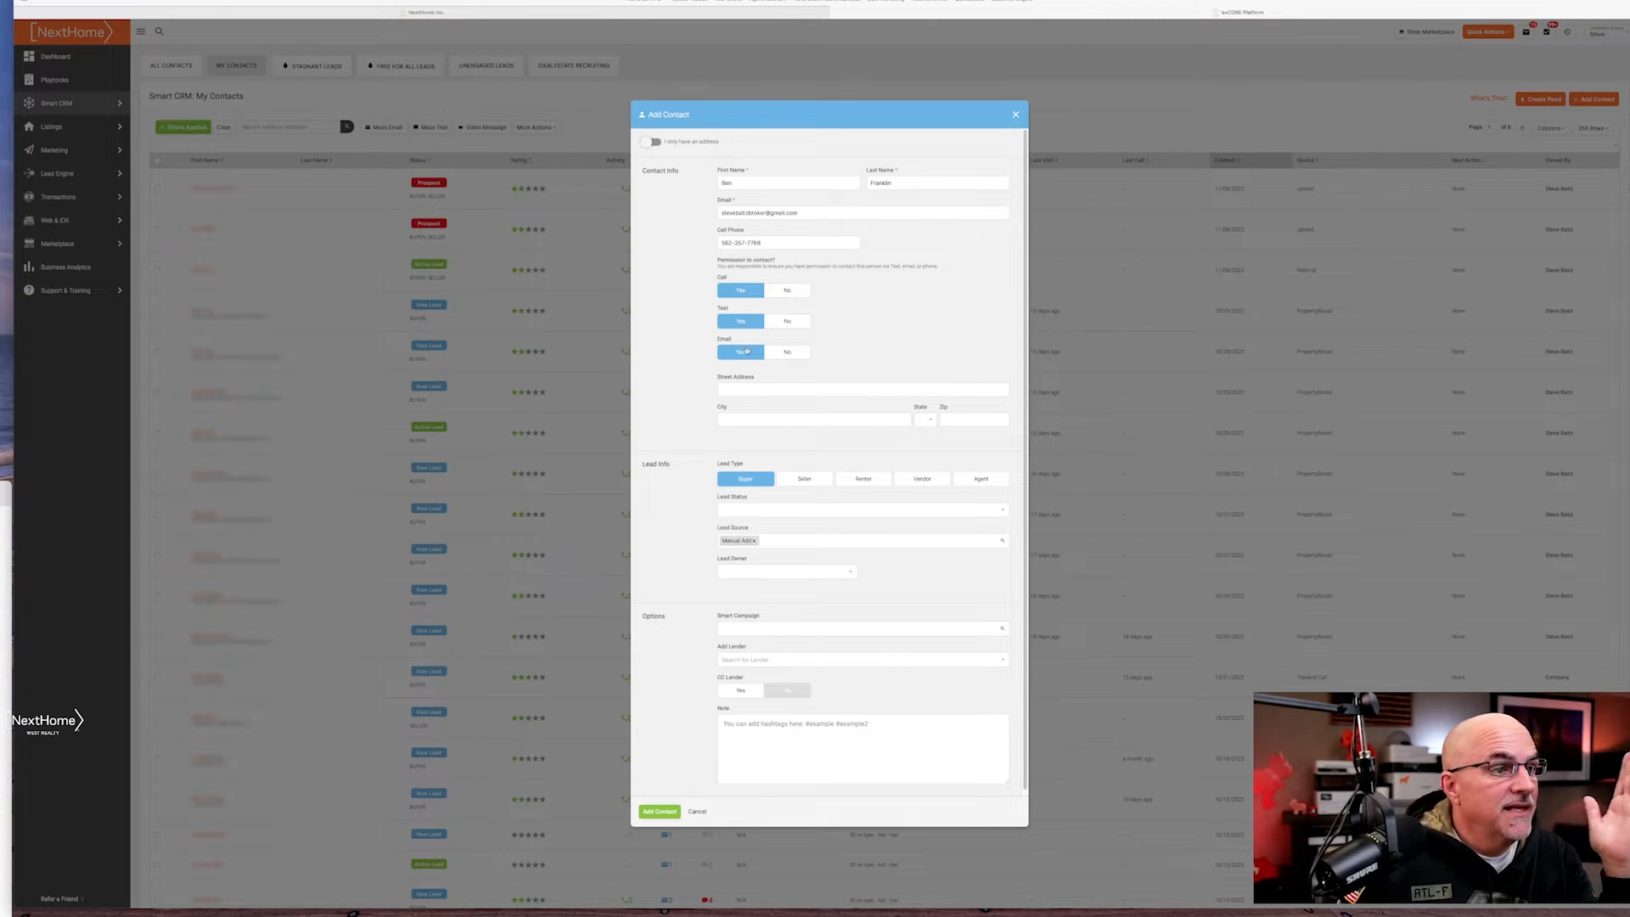
Fill in the contact's street address and city
{"action": "left_click", "coordinate": [751, 392]}
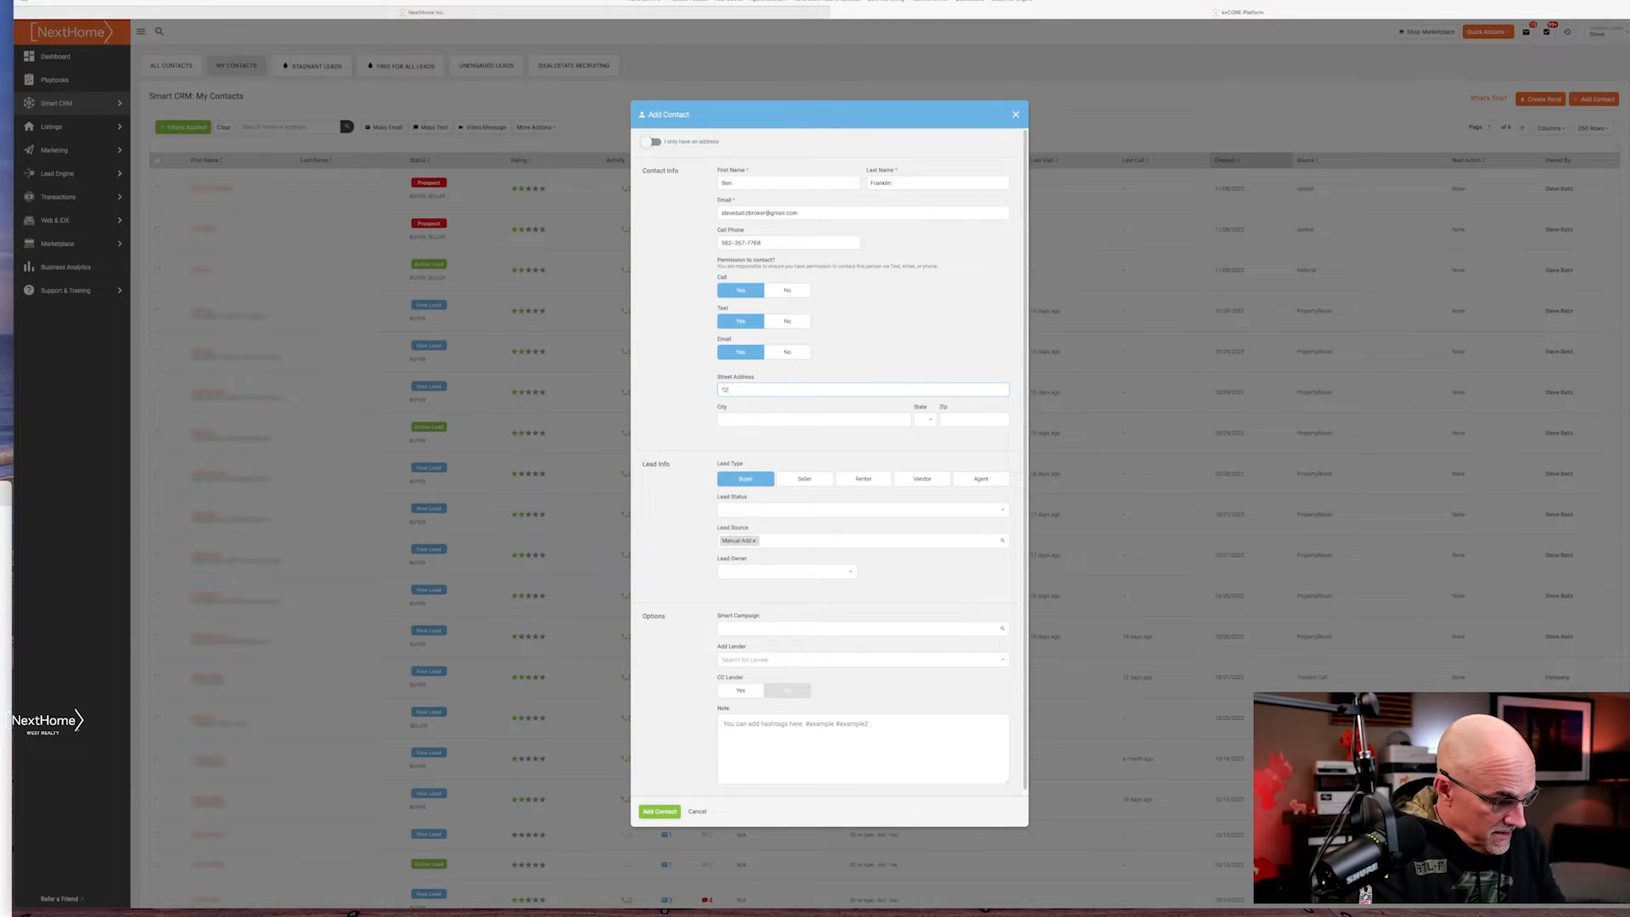
{"action": "type", "text": "123 Main S"}
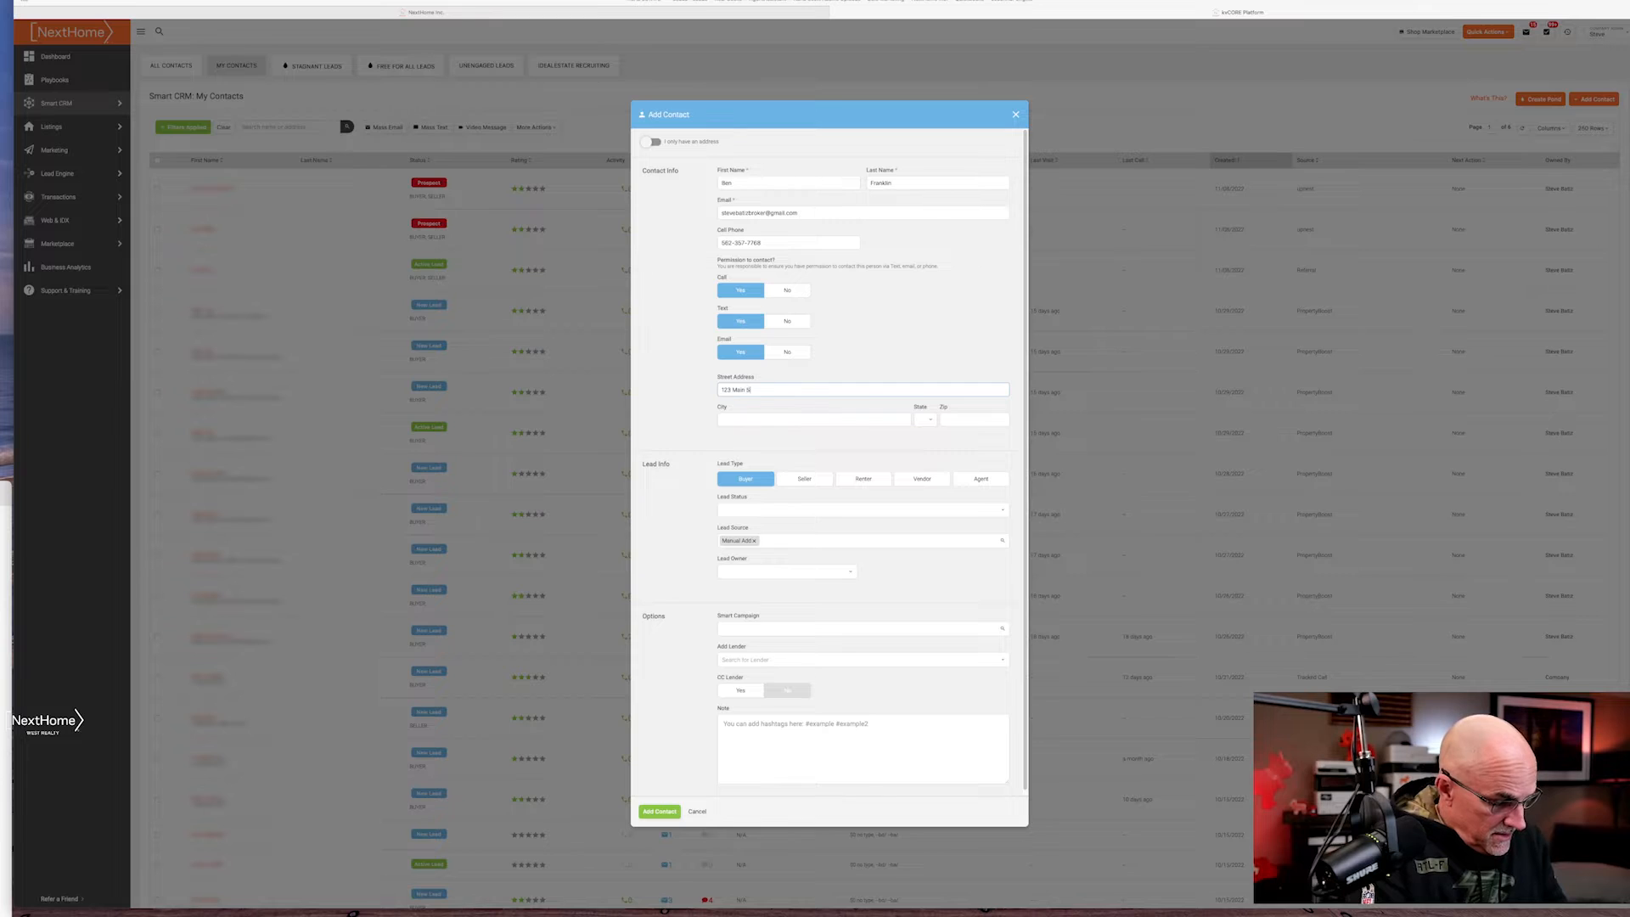
{"action": "type", "text": "t"}
{"action": "key", "text": "Tab"}
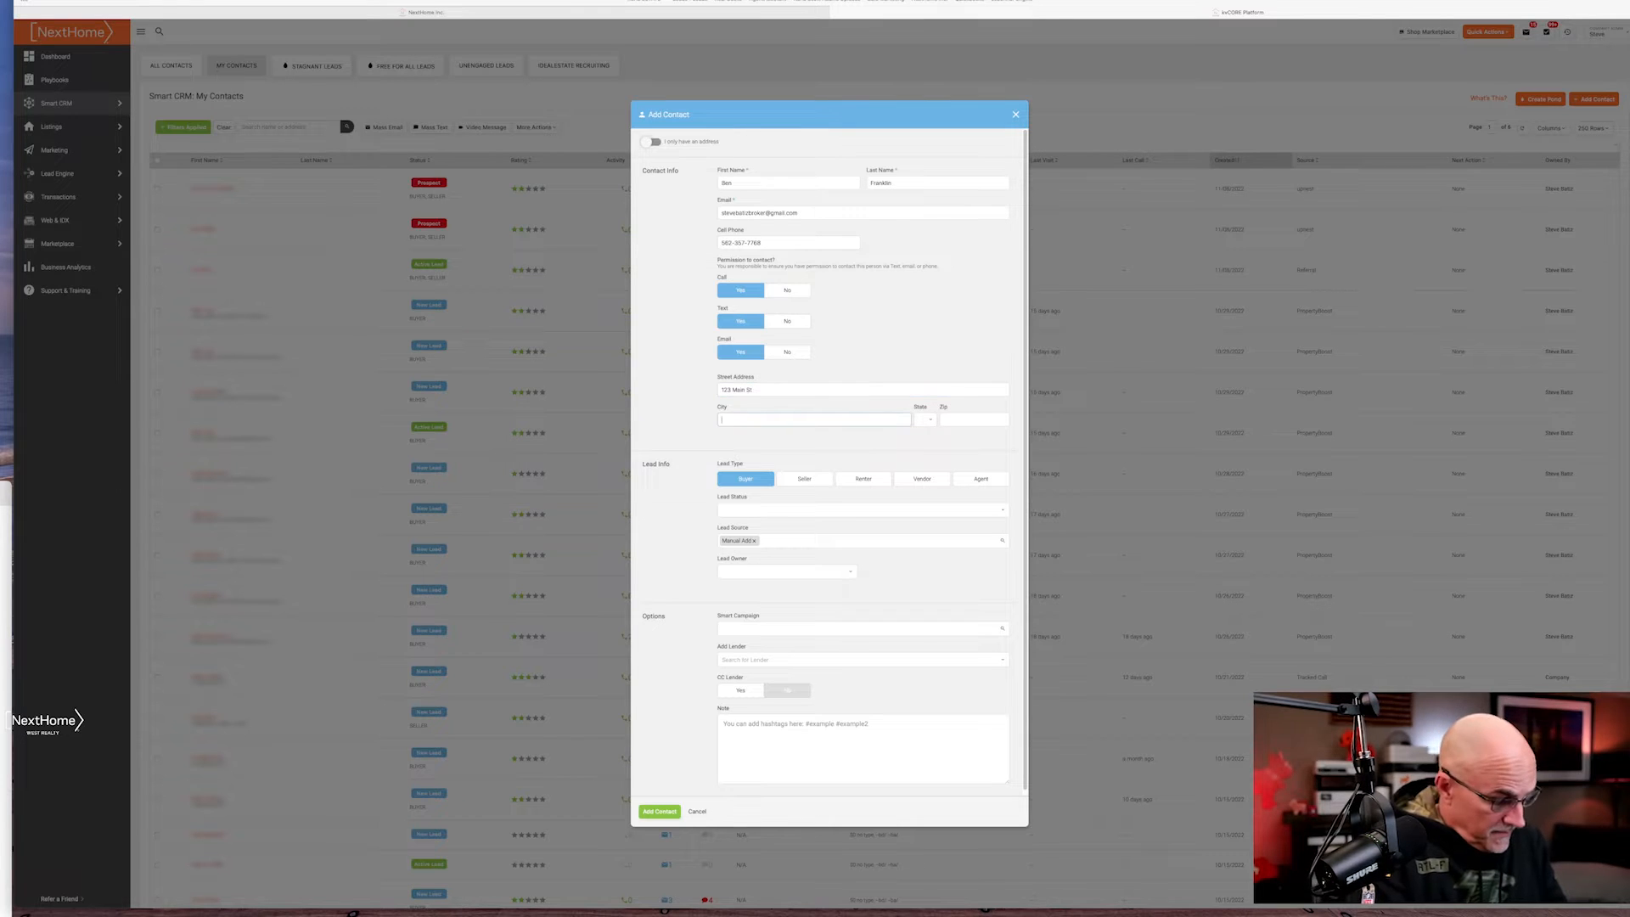
{"action": "type", "text": "Sa"}
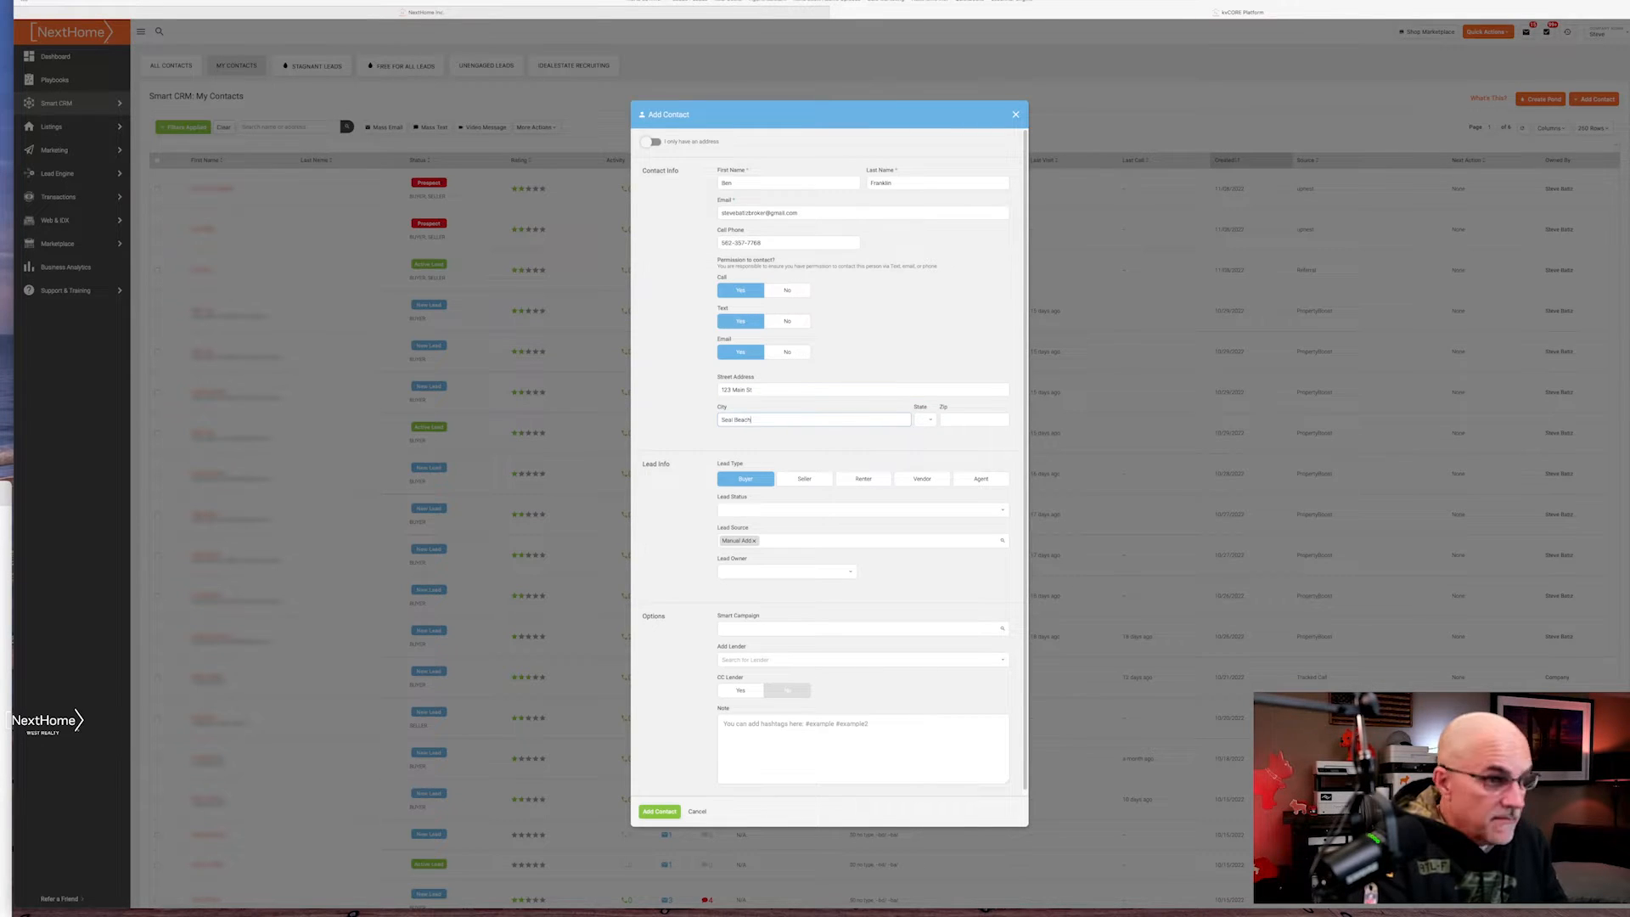
{"action": "type", "text": "c"}
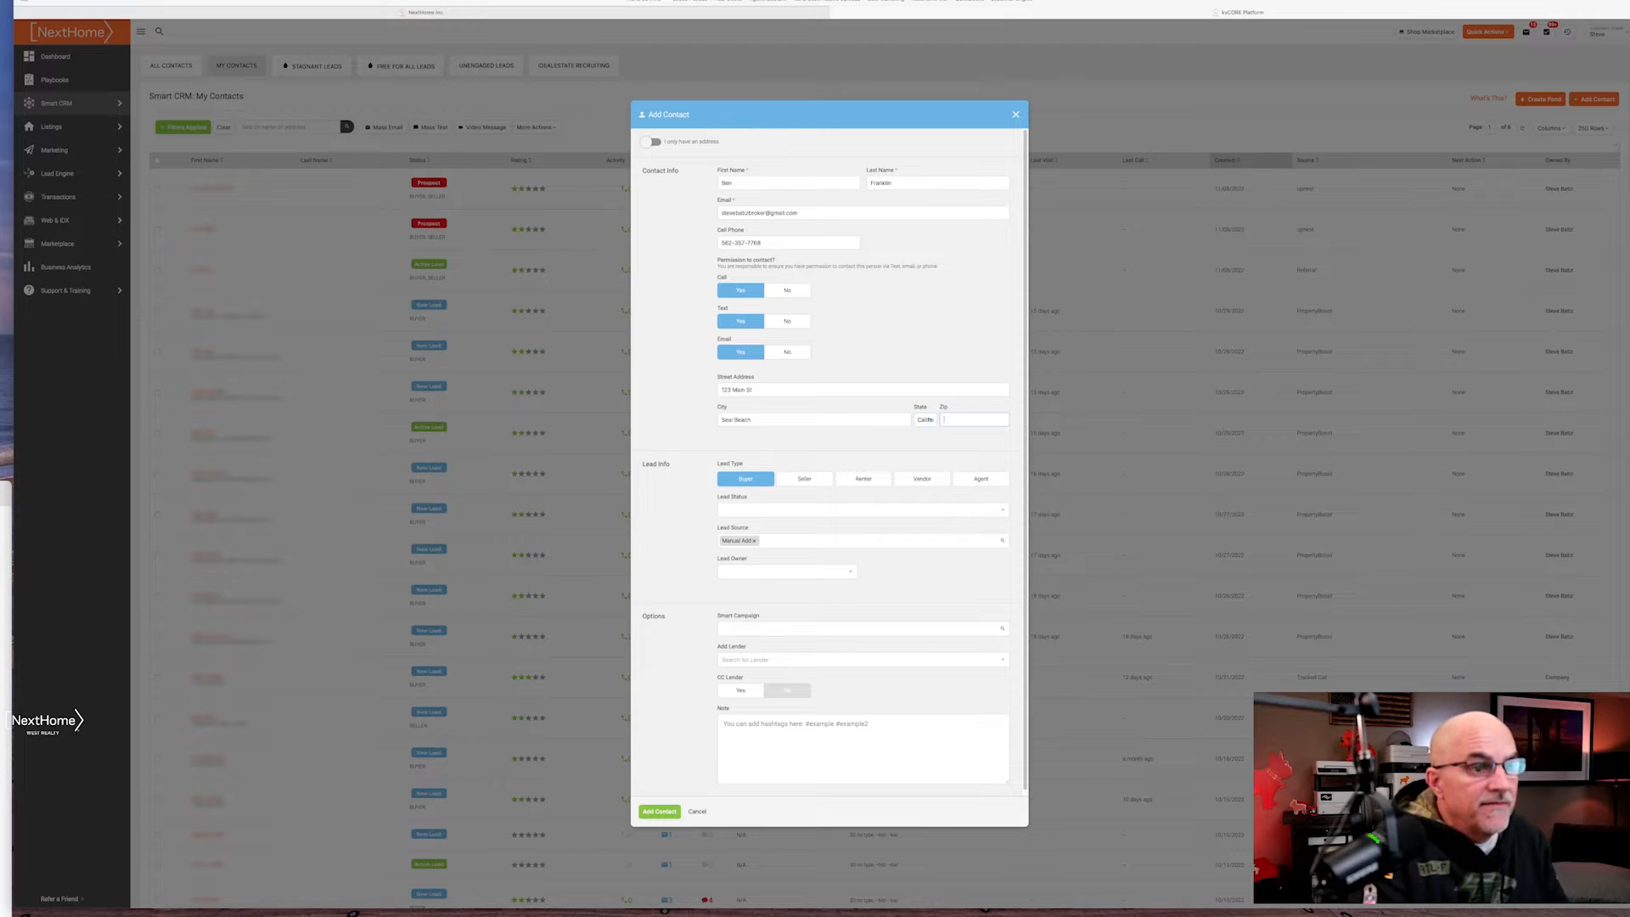
{"action": "type", "text": "90740"}
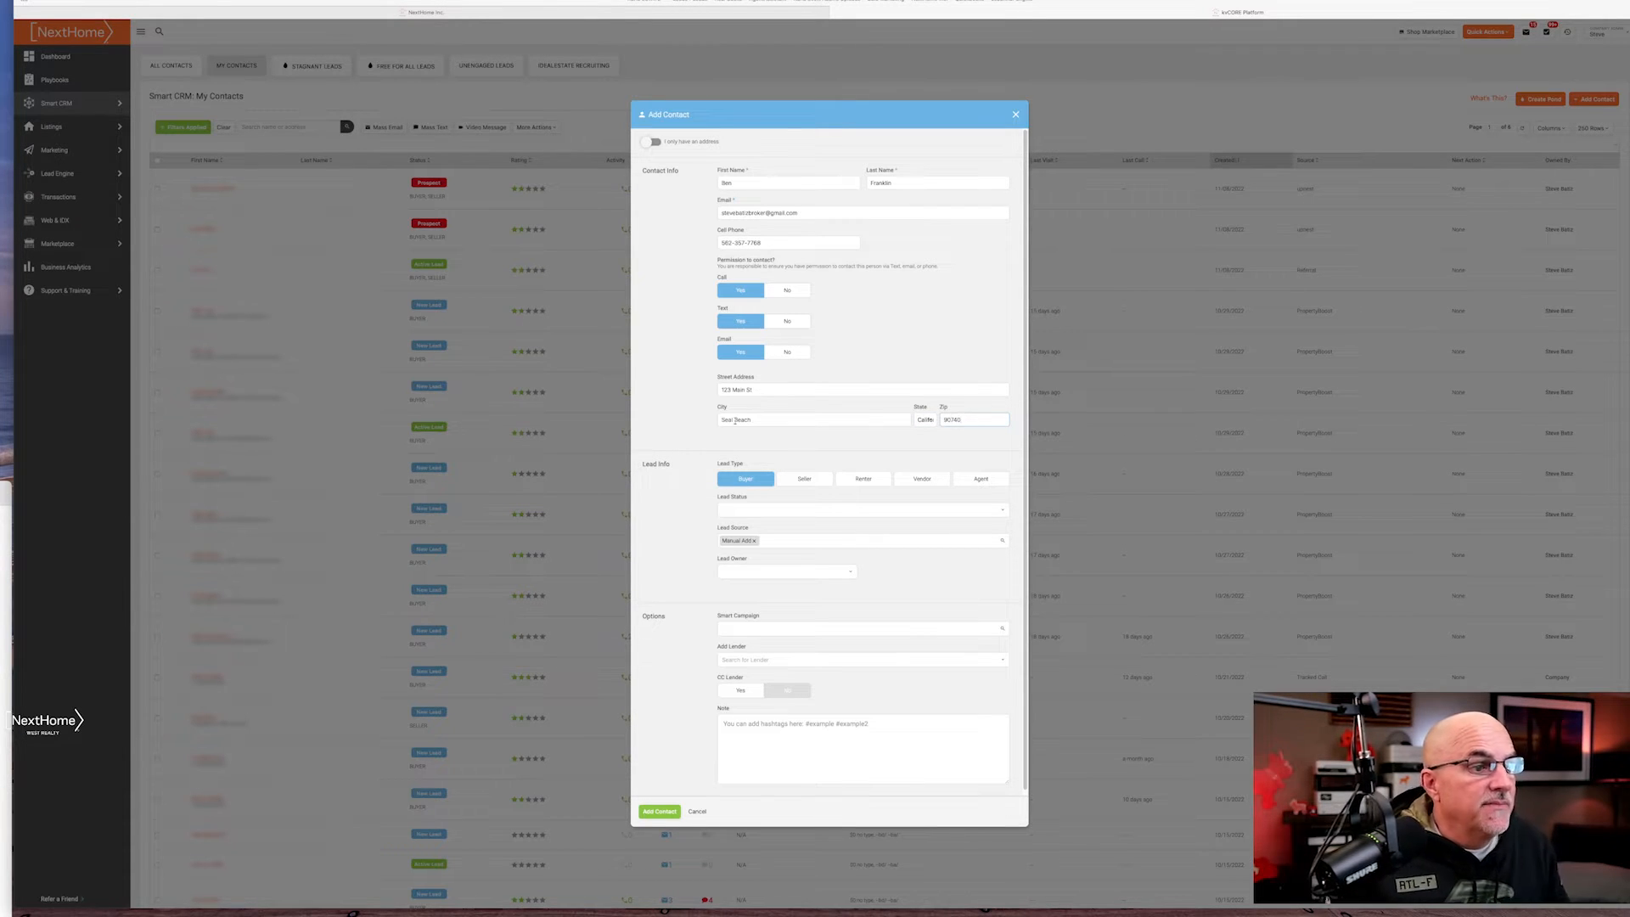
Mark the lead as Seller too and set Lead Status to Prospect
{"action": "left_click", "coordinate": [818, 480]}
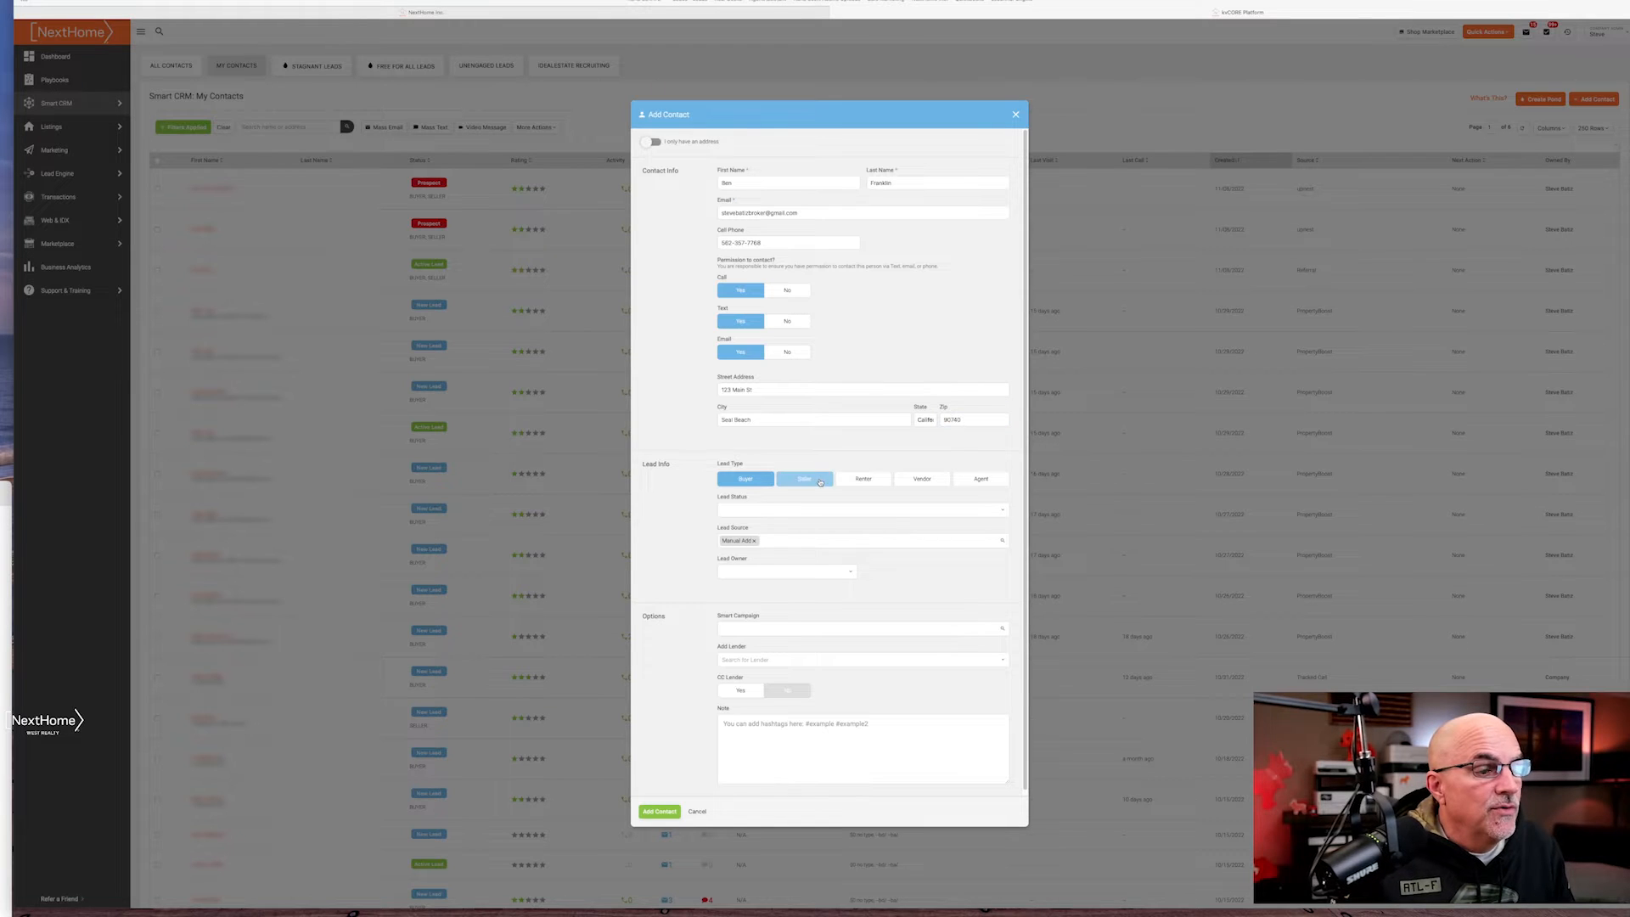
{"action": "left_click", "coordinate": [816, 510]}
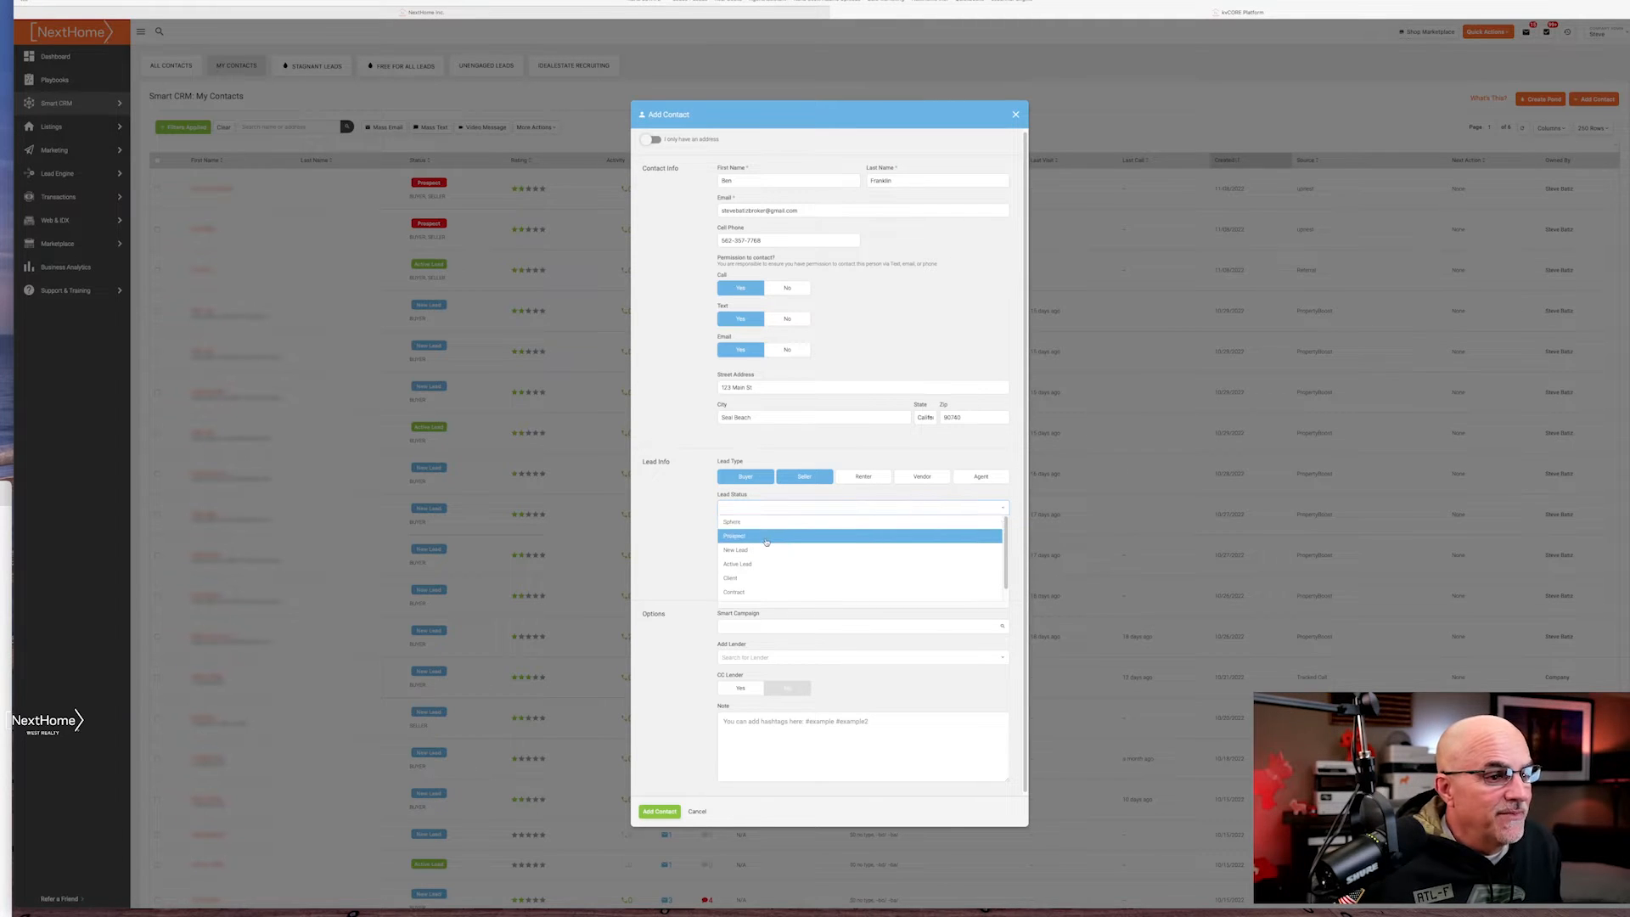
{"action": "left_click", "coordinate": [767, 537]}
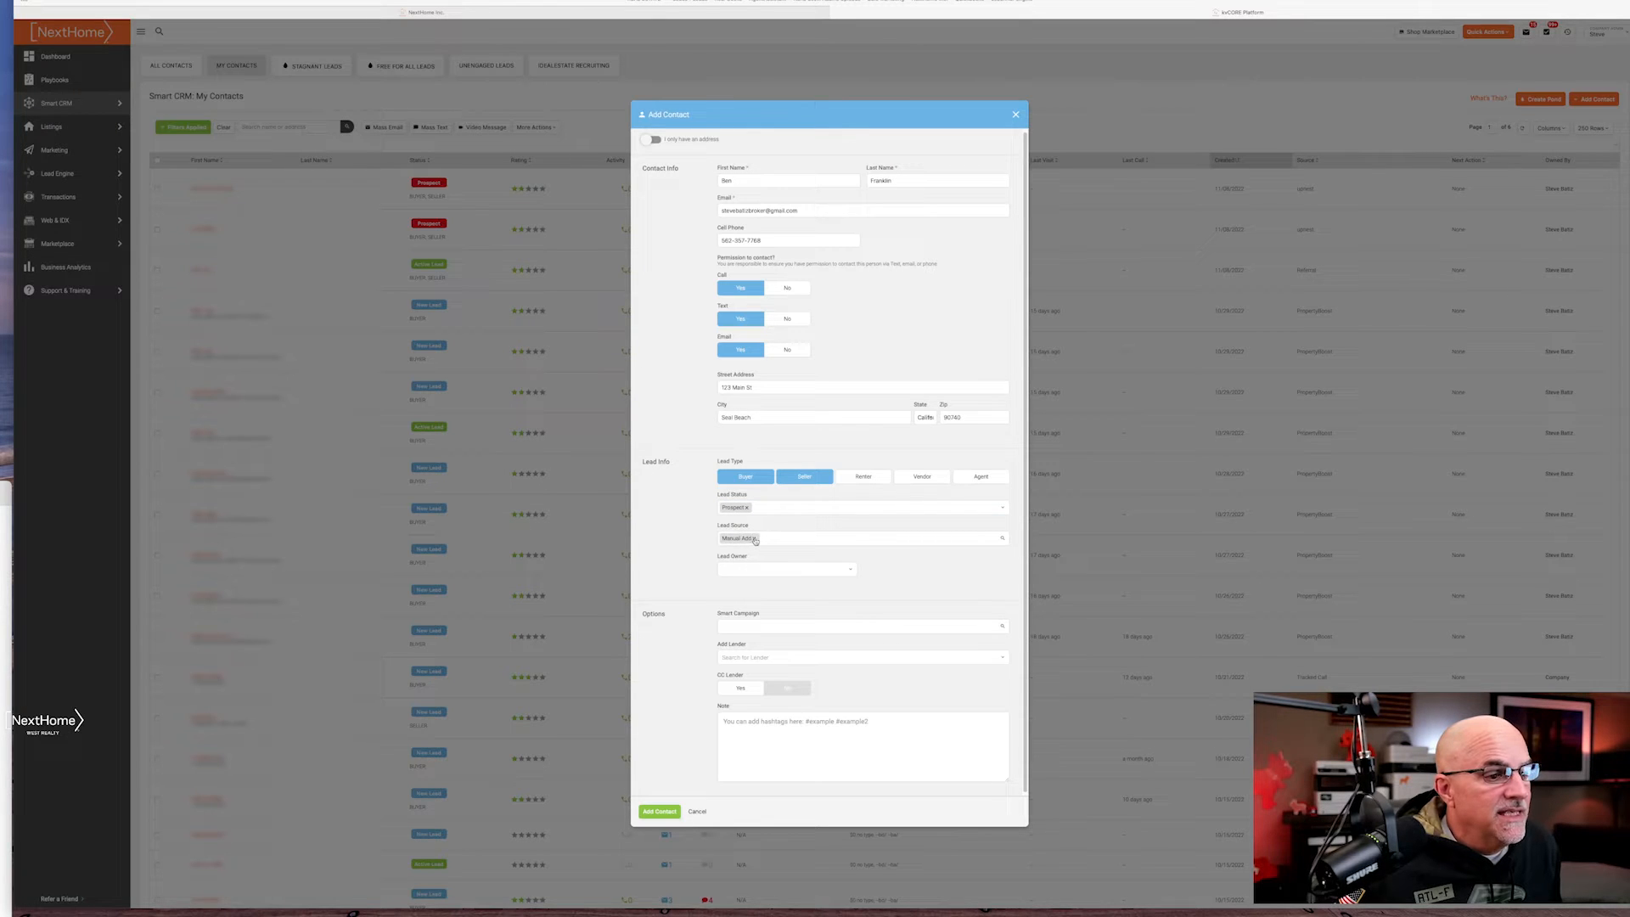
Replace the default Manual Add lead source with Referral
{"action": "left_click", "coordinate": [754, 539]}
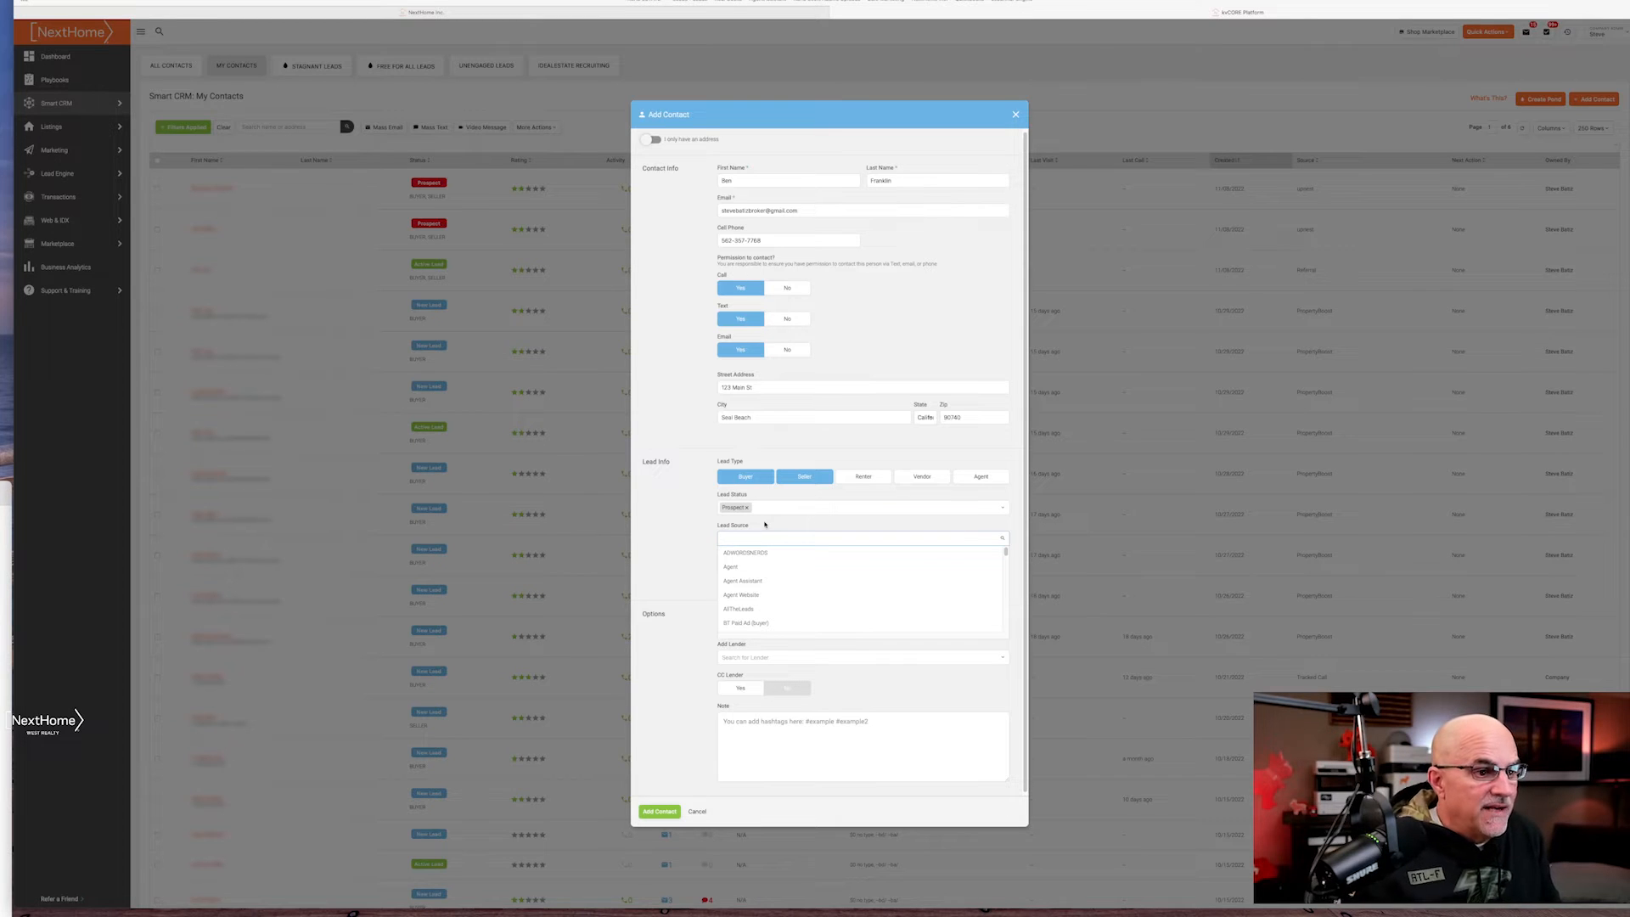
{"action": "scroll", "coordinate": [805, 606], "scroll_direction": "down", "scroll_amount": 10}
{"action": "scroll", "coordinate": [805, 606], "scroll_direction": "down", "scroll_amount": 5}
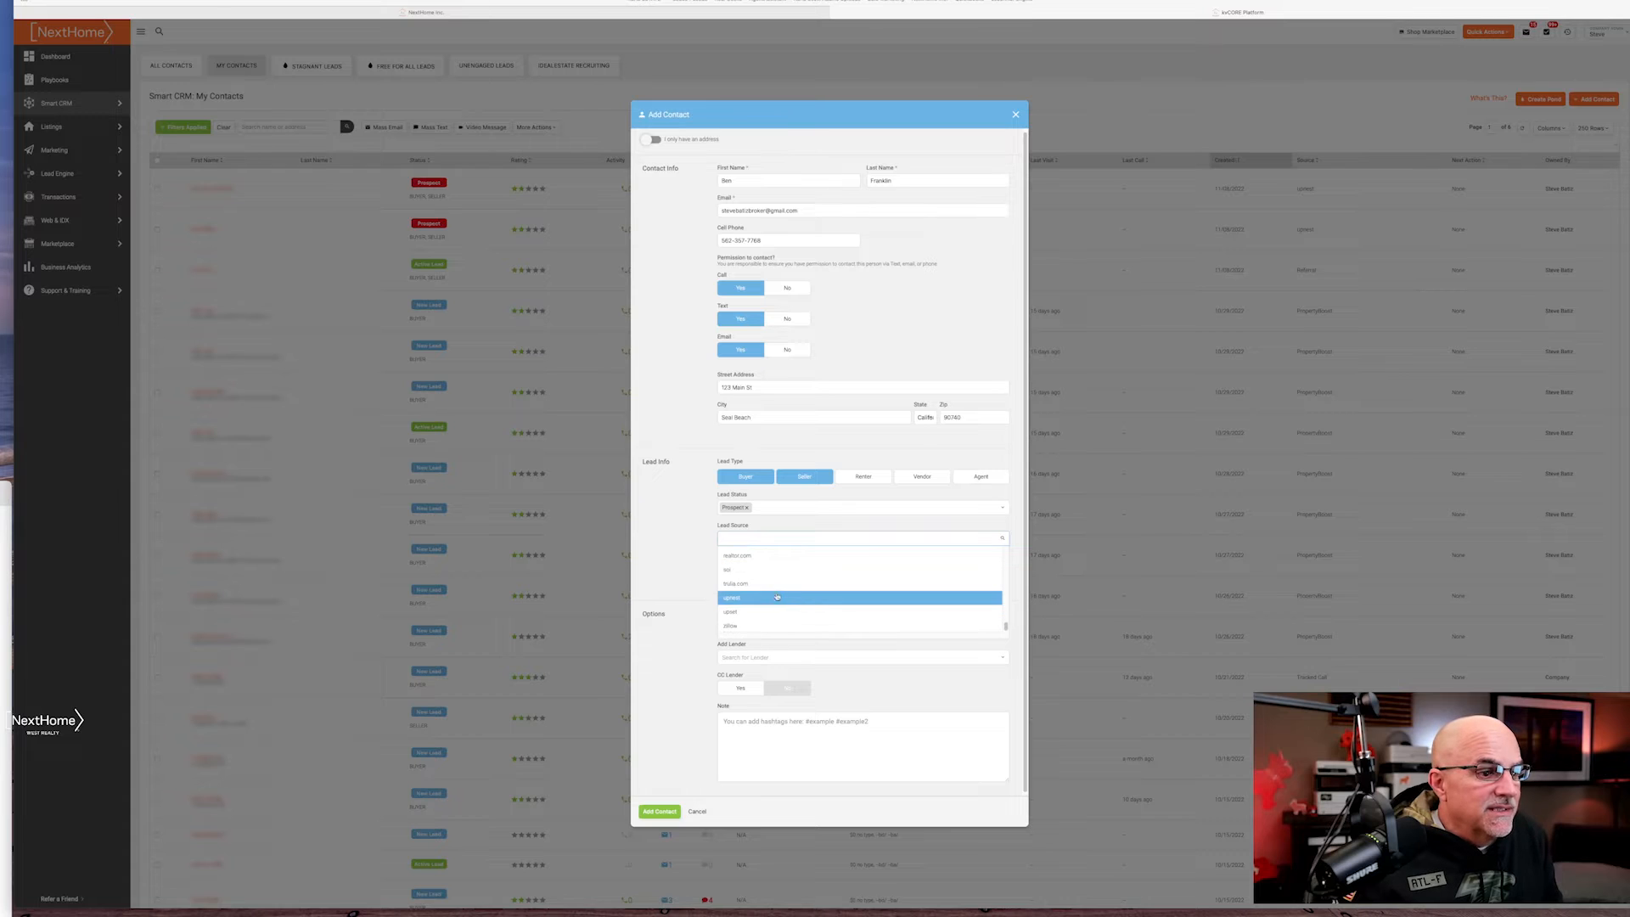
{"action": "scroll", "coordinate": [760, 596], "scroll_direction": "down", "scroll_amount": 1}
{"action": "scroll", "coordinate": [760, 595], "scroll_direction": "up", "scroll_amount": 3}
{"action": "scroll", "coordinate": [759, 594], "scroll_direction": "down", "scroll_amount": 3}
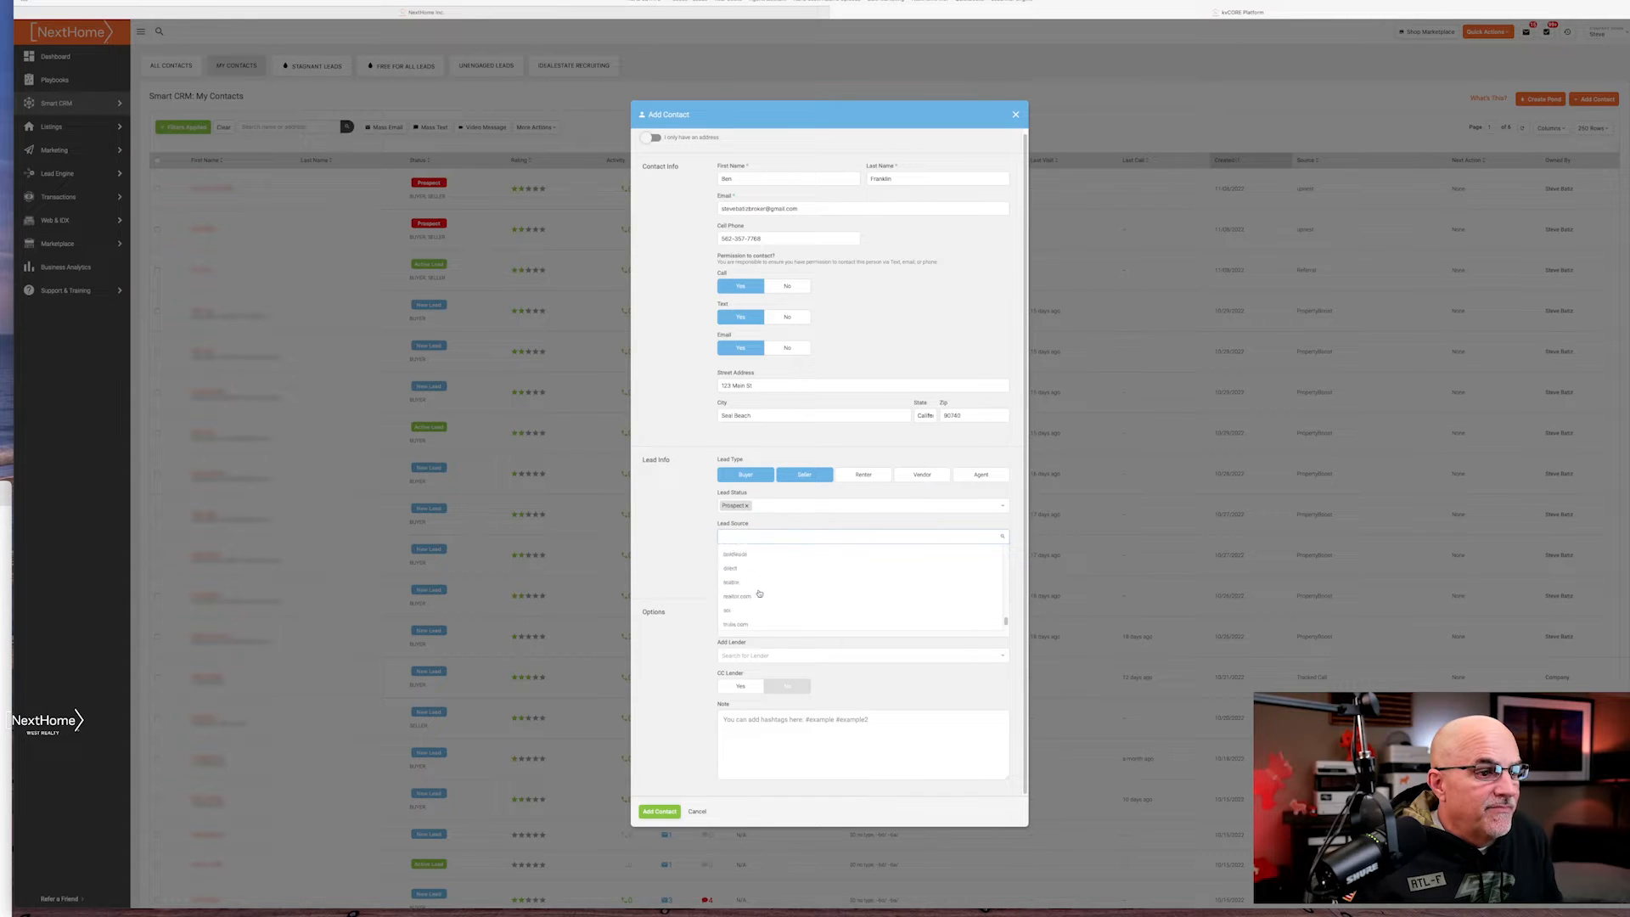
{"action": "scroll", "coordinate": [760, 594], "scroll_direction": "up", "scroll_amount": 4}
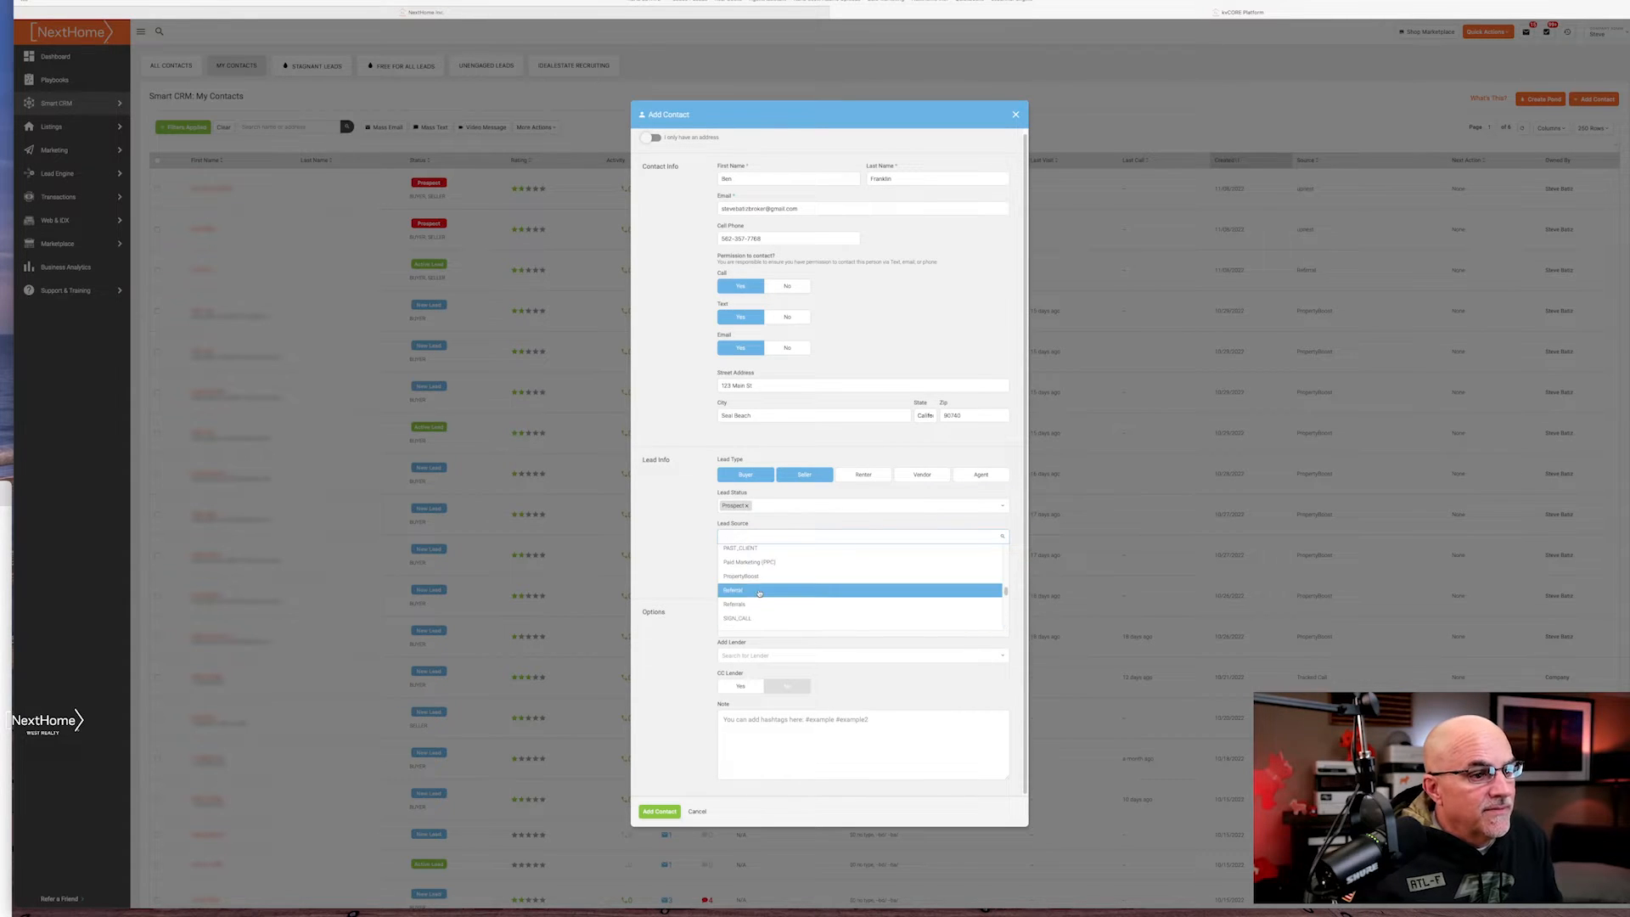
{"action": "left_click", "coordinate": [760, 591]}
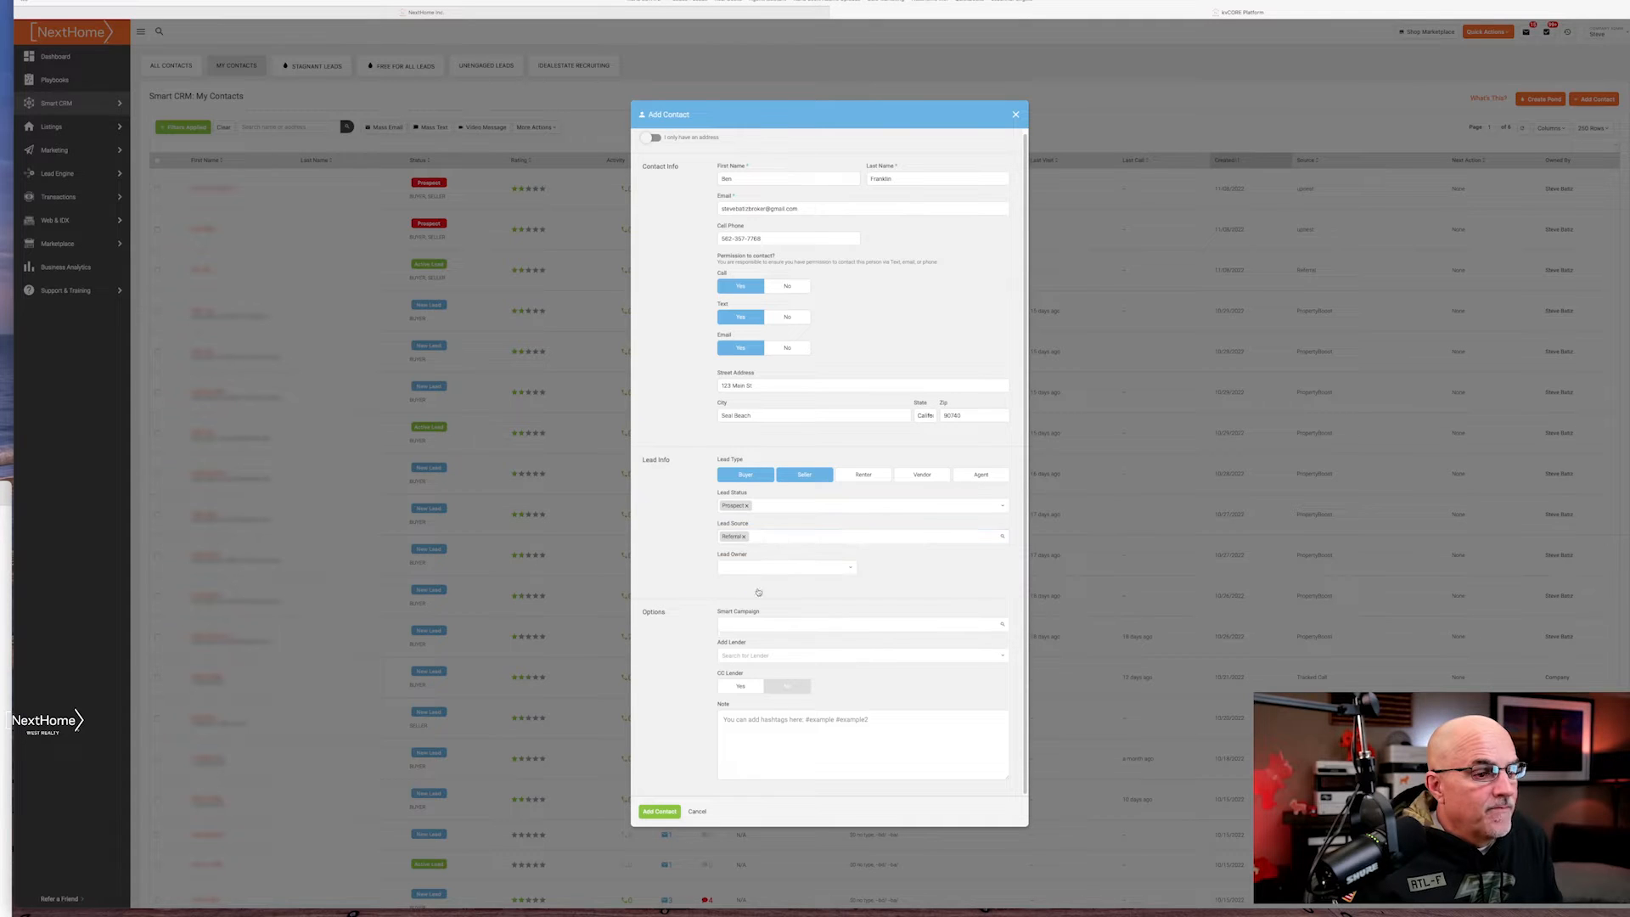
Assign the owning agent as the contact's Lead Owner
{"action": "left_click", "coordinate": [785, 570]}
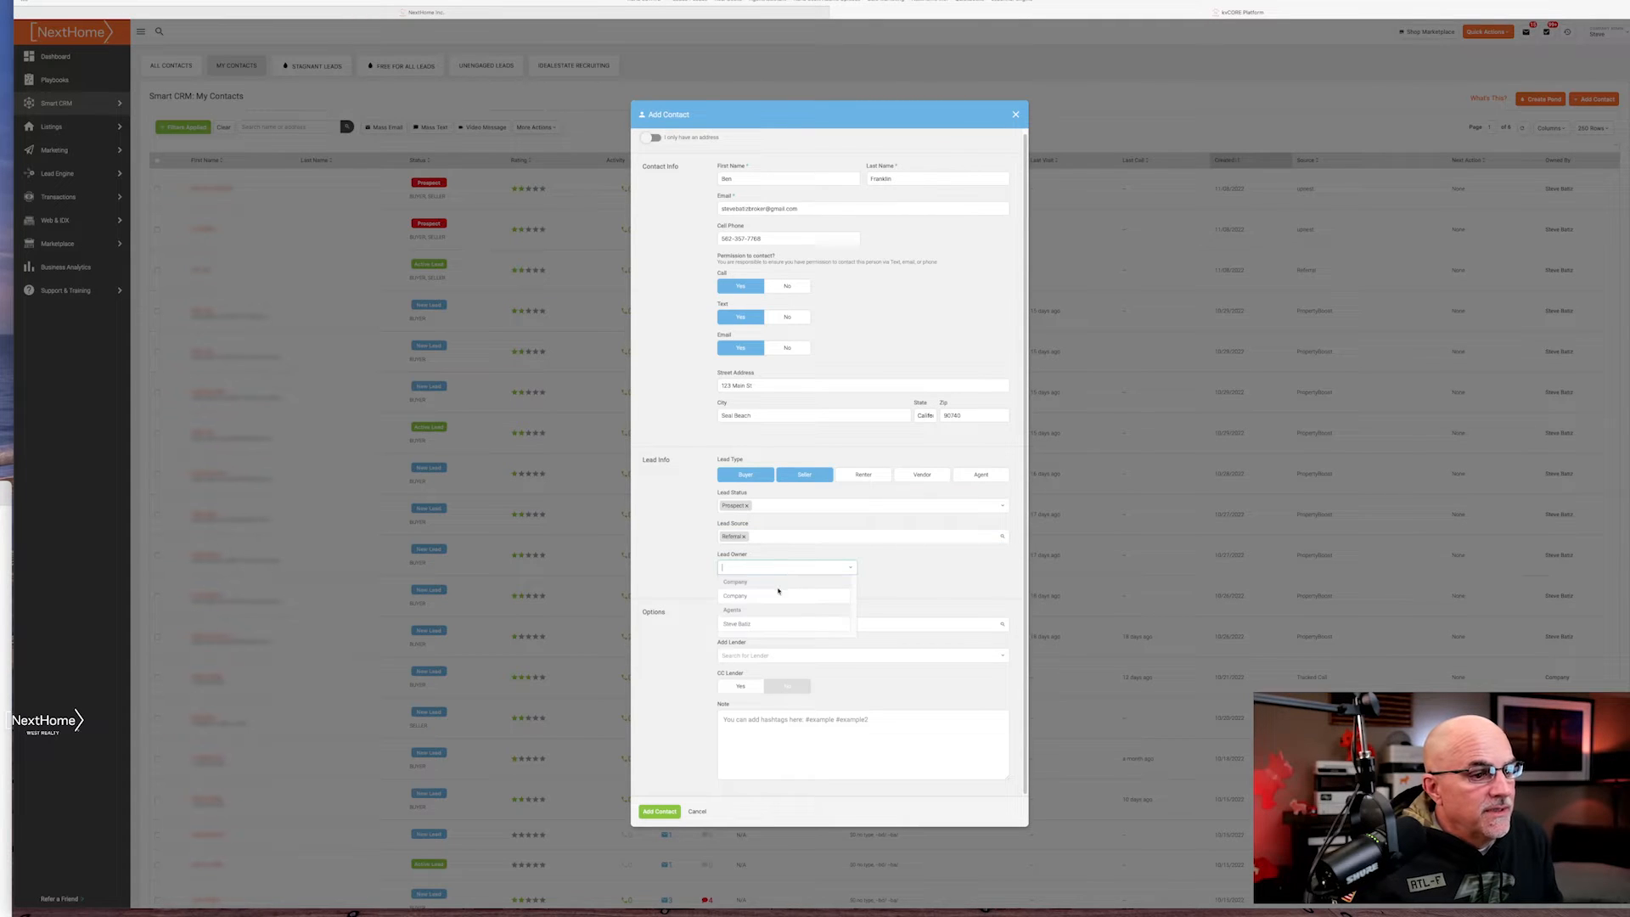
{"action": "left_click", "coordinate": [768, 624]}
{"action": "left_click", "coordinate": [773, 625]}
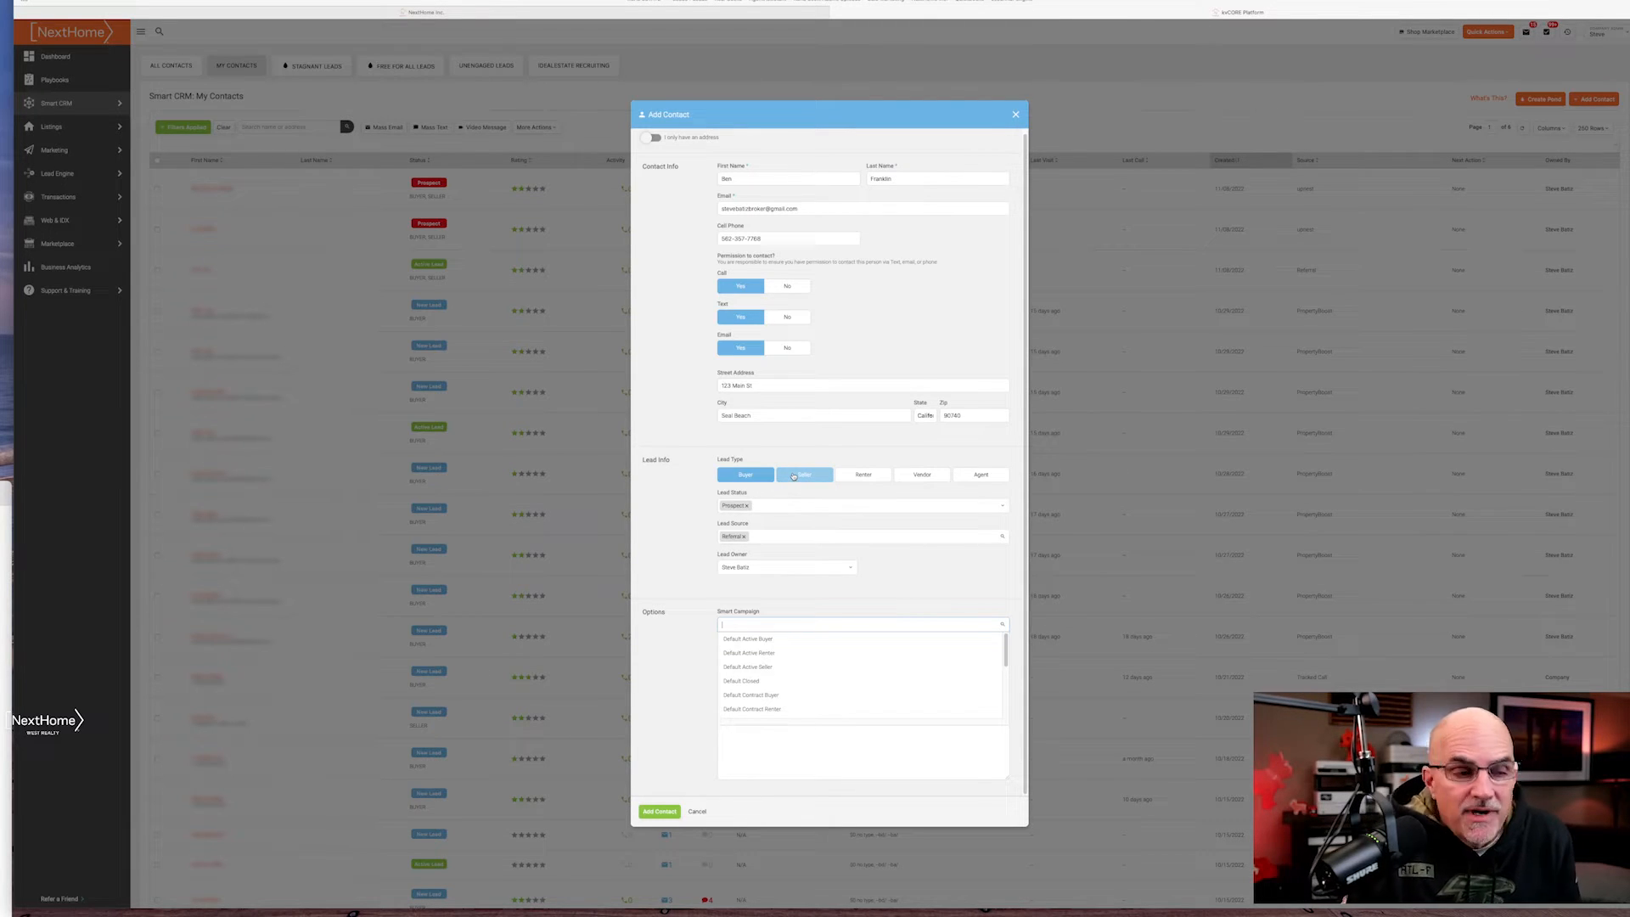
Swap the Default Active Buyer smart campaign for Default Active Seller
{"action": "left_click", "coordinate": [798, 669]}
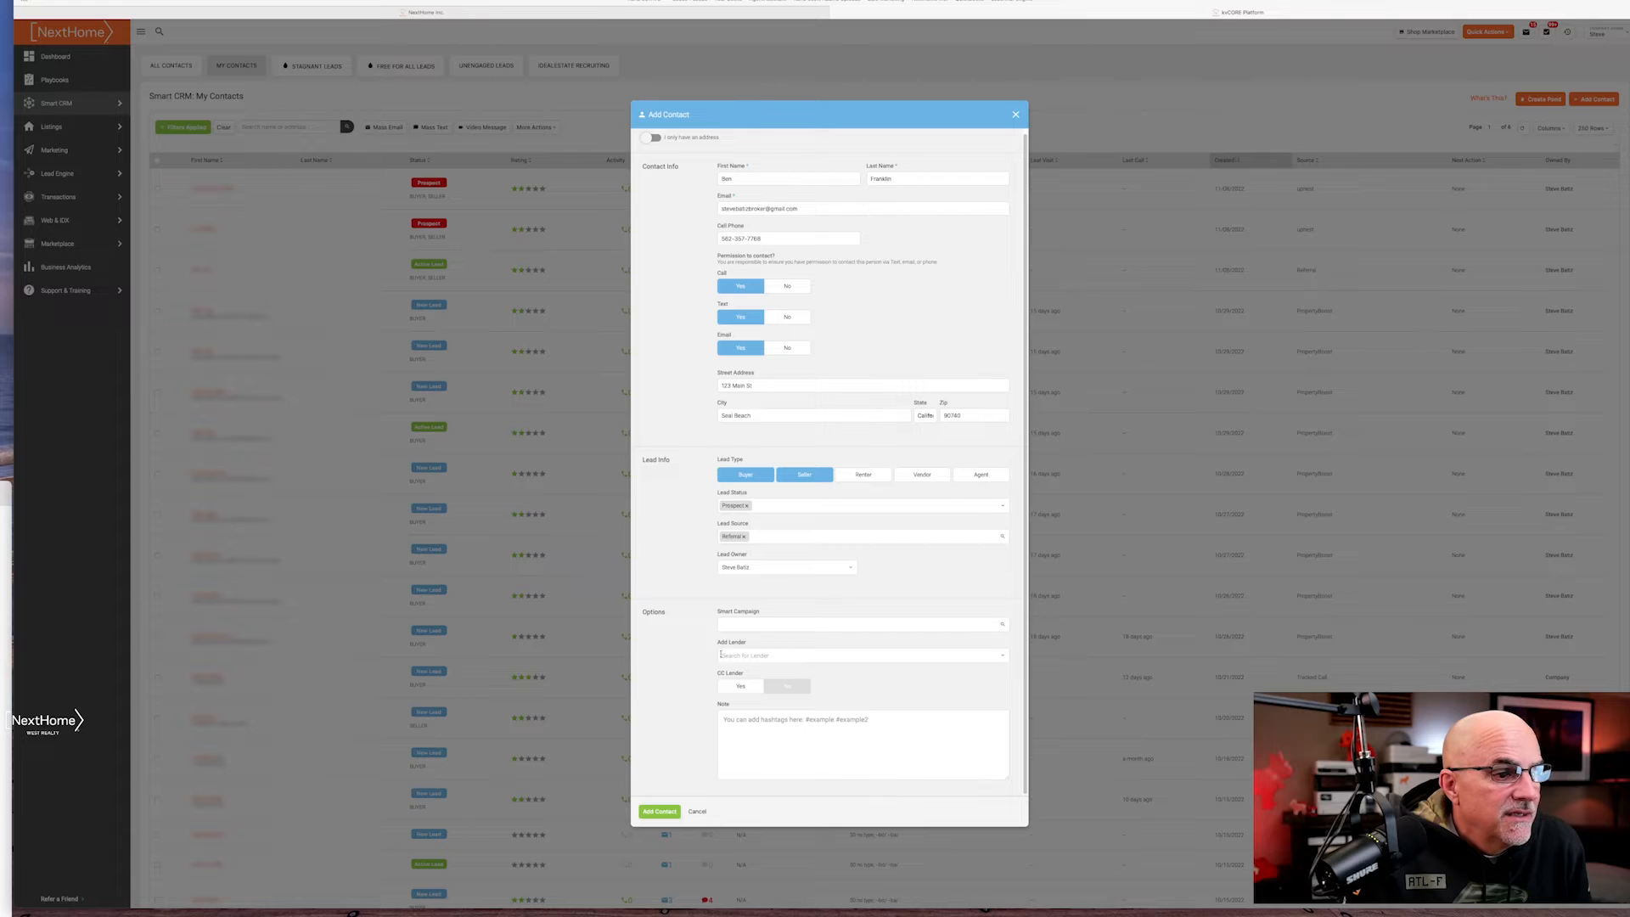
{"action": "left_click", "coordinate": [767, 624]}
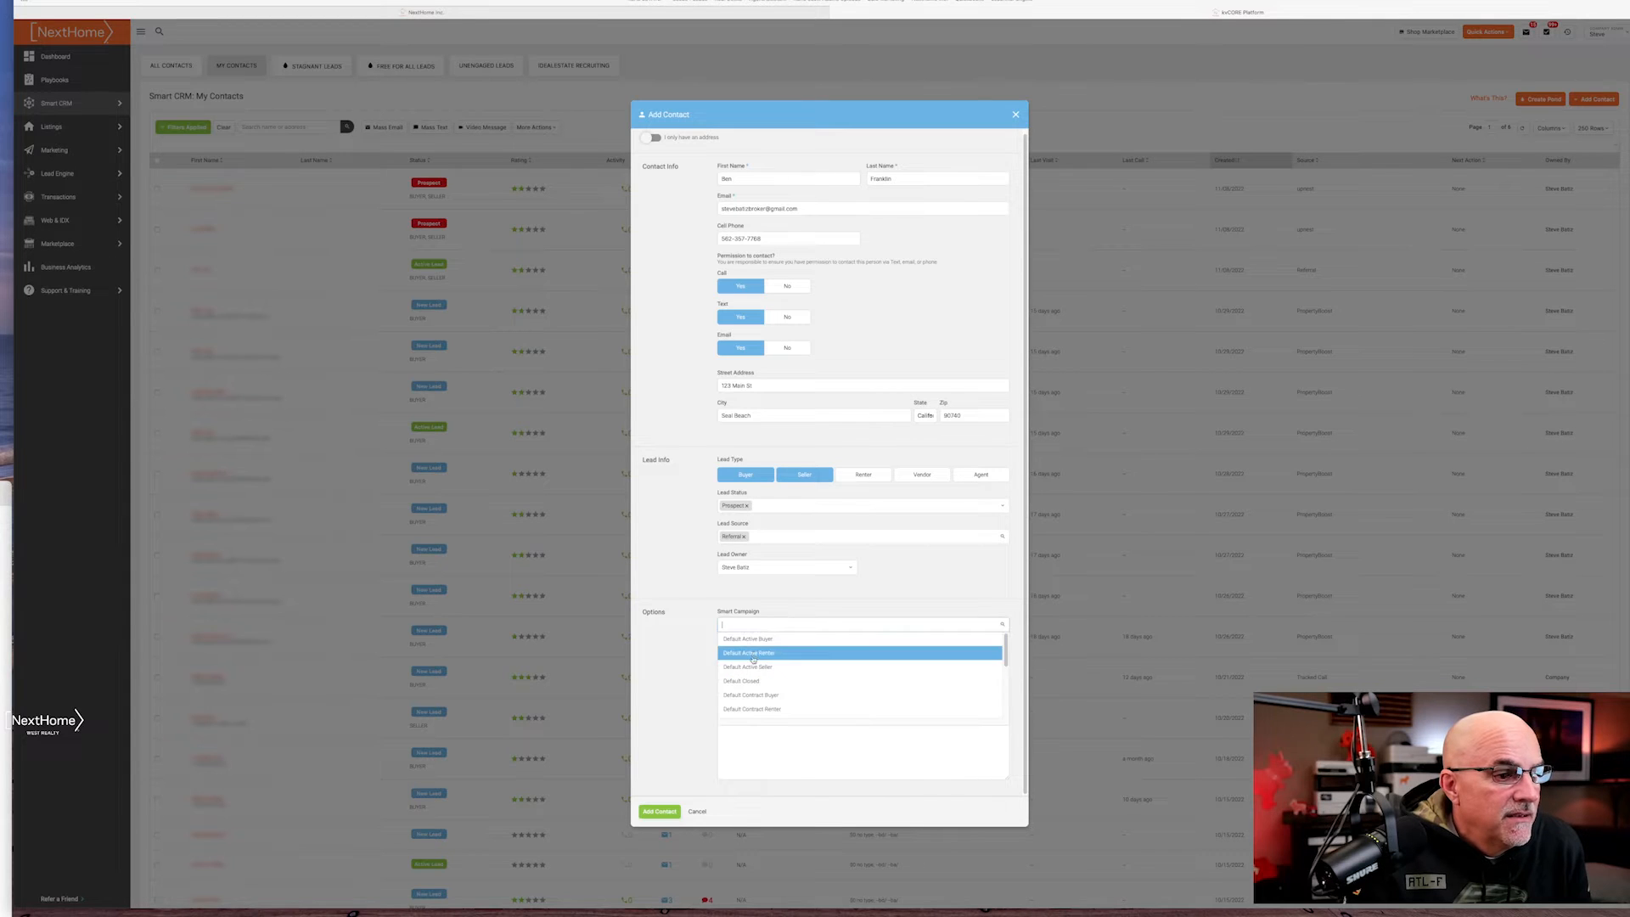
{"action": "left_click", "coordinate": [751, 641]}
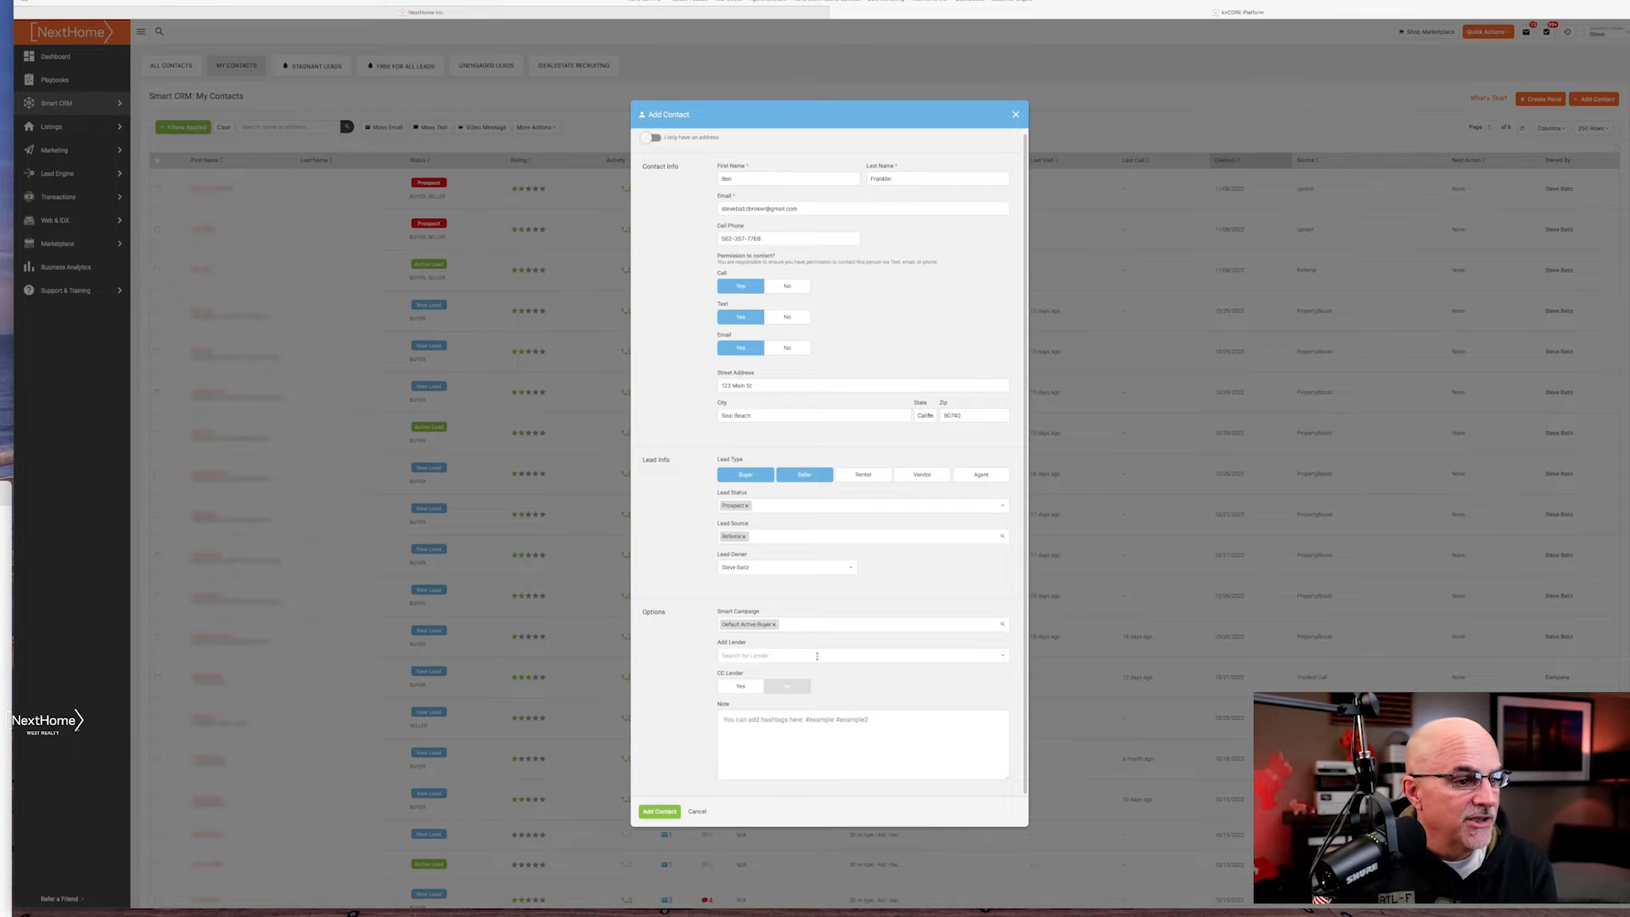
{"action": "left_click", "coordinate": [774, 624]}
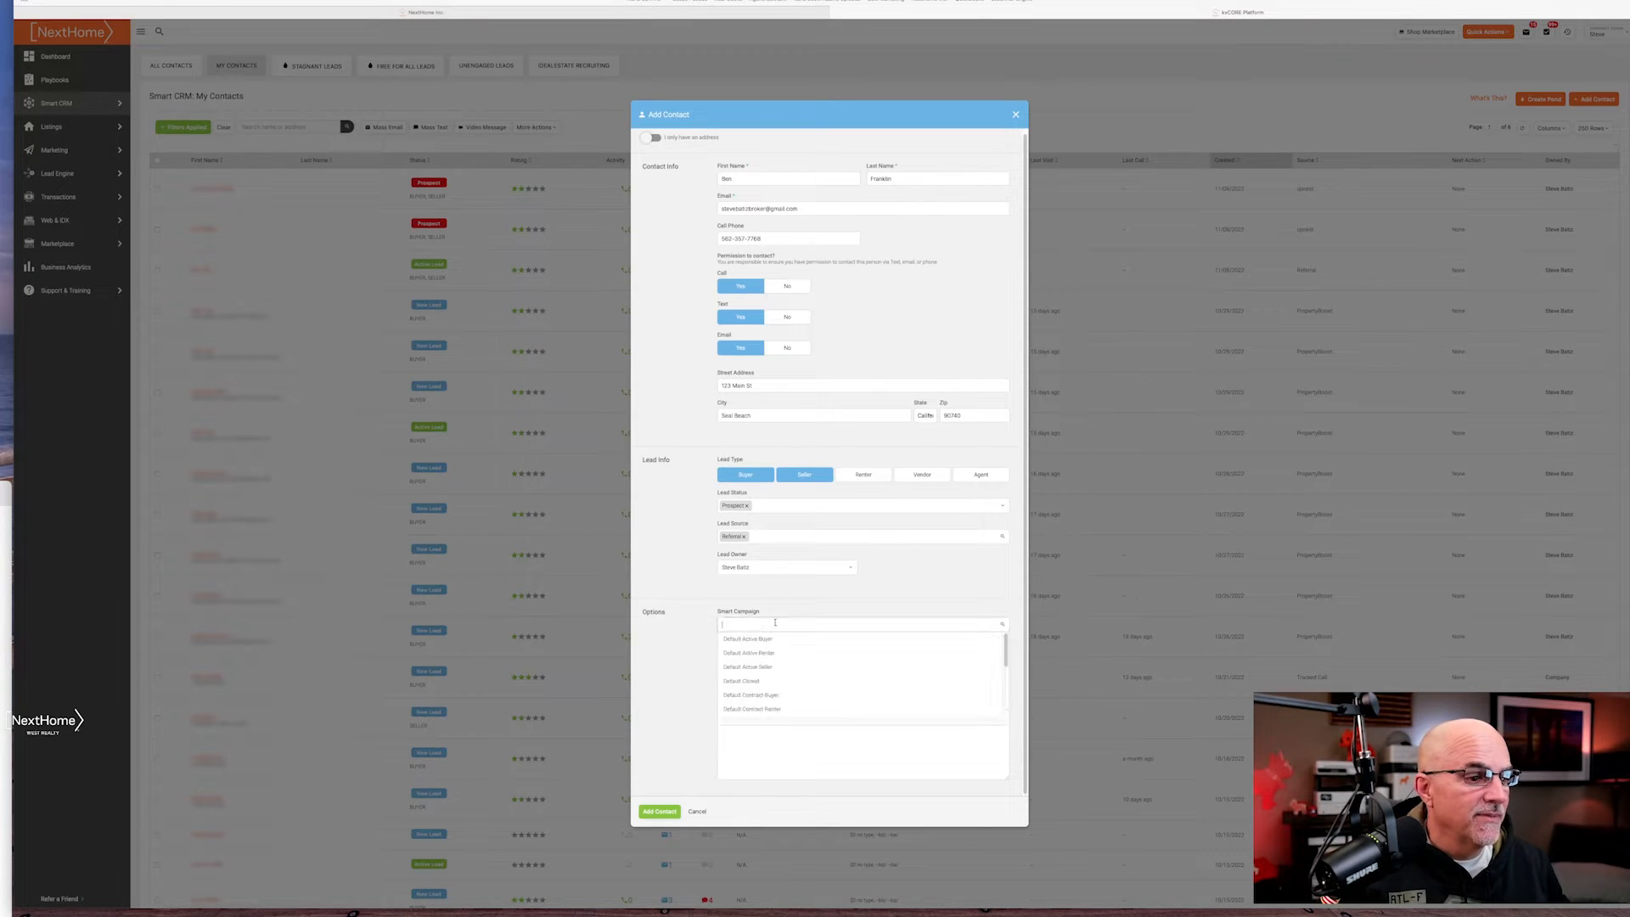
{"action": "left_click", "coordinate": [745, 669]}
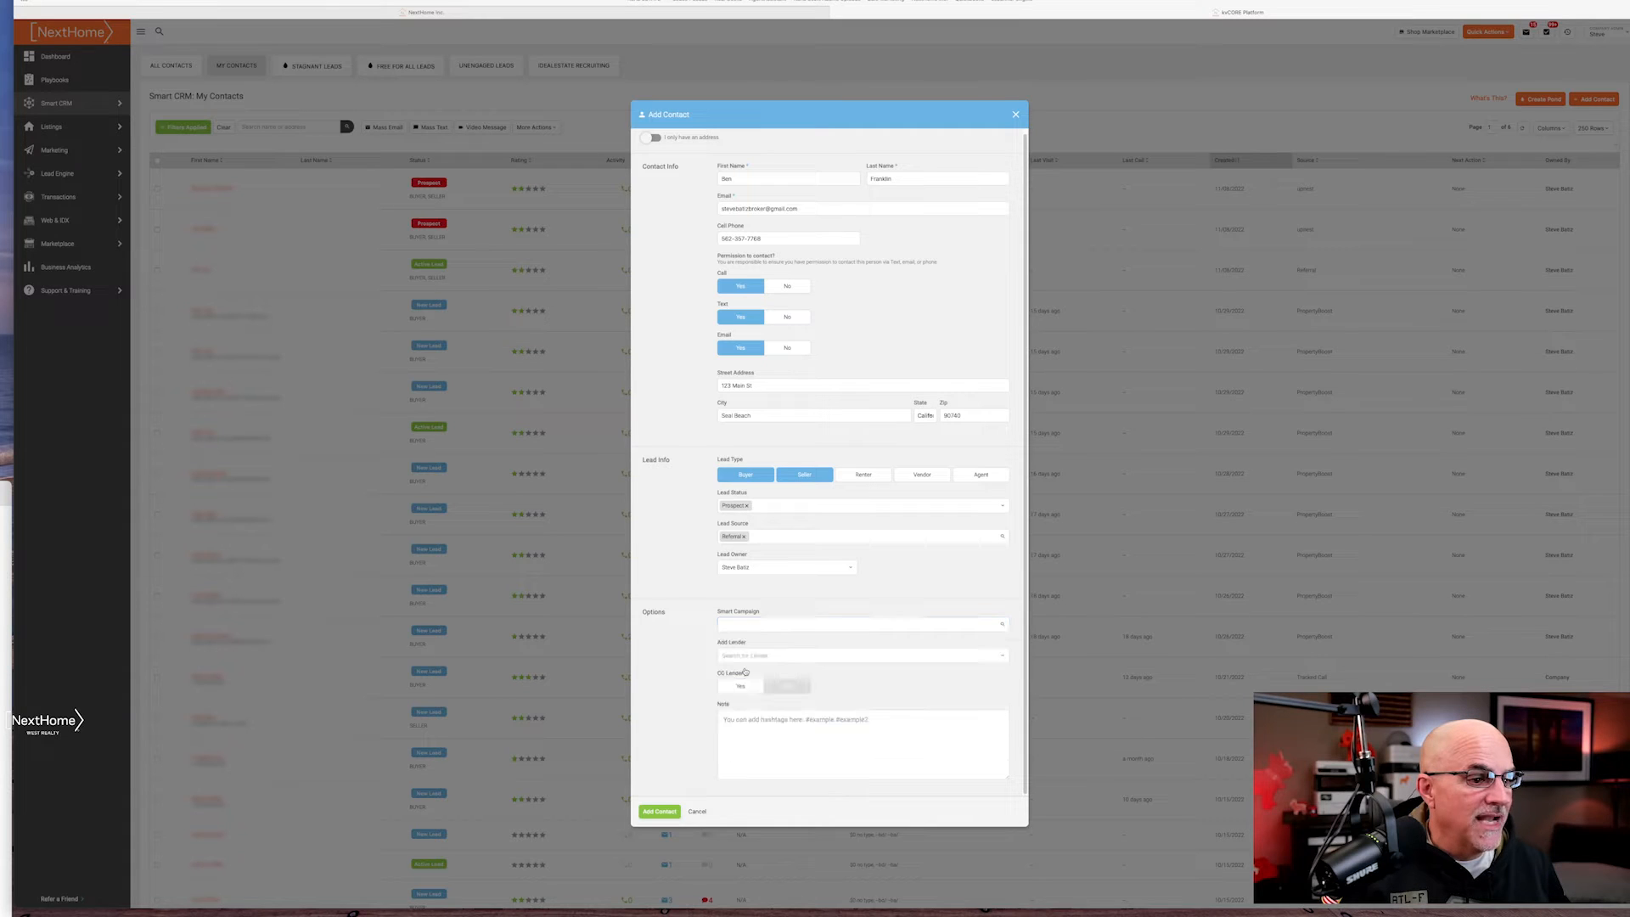
{"action": "left_click", "coordinate": [764, 620]}
{"action": "left_click", "coordinate": [744, 666]}
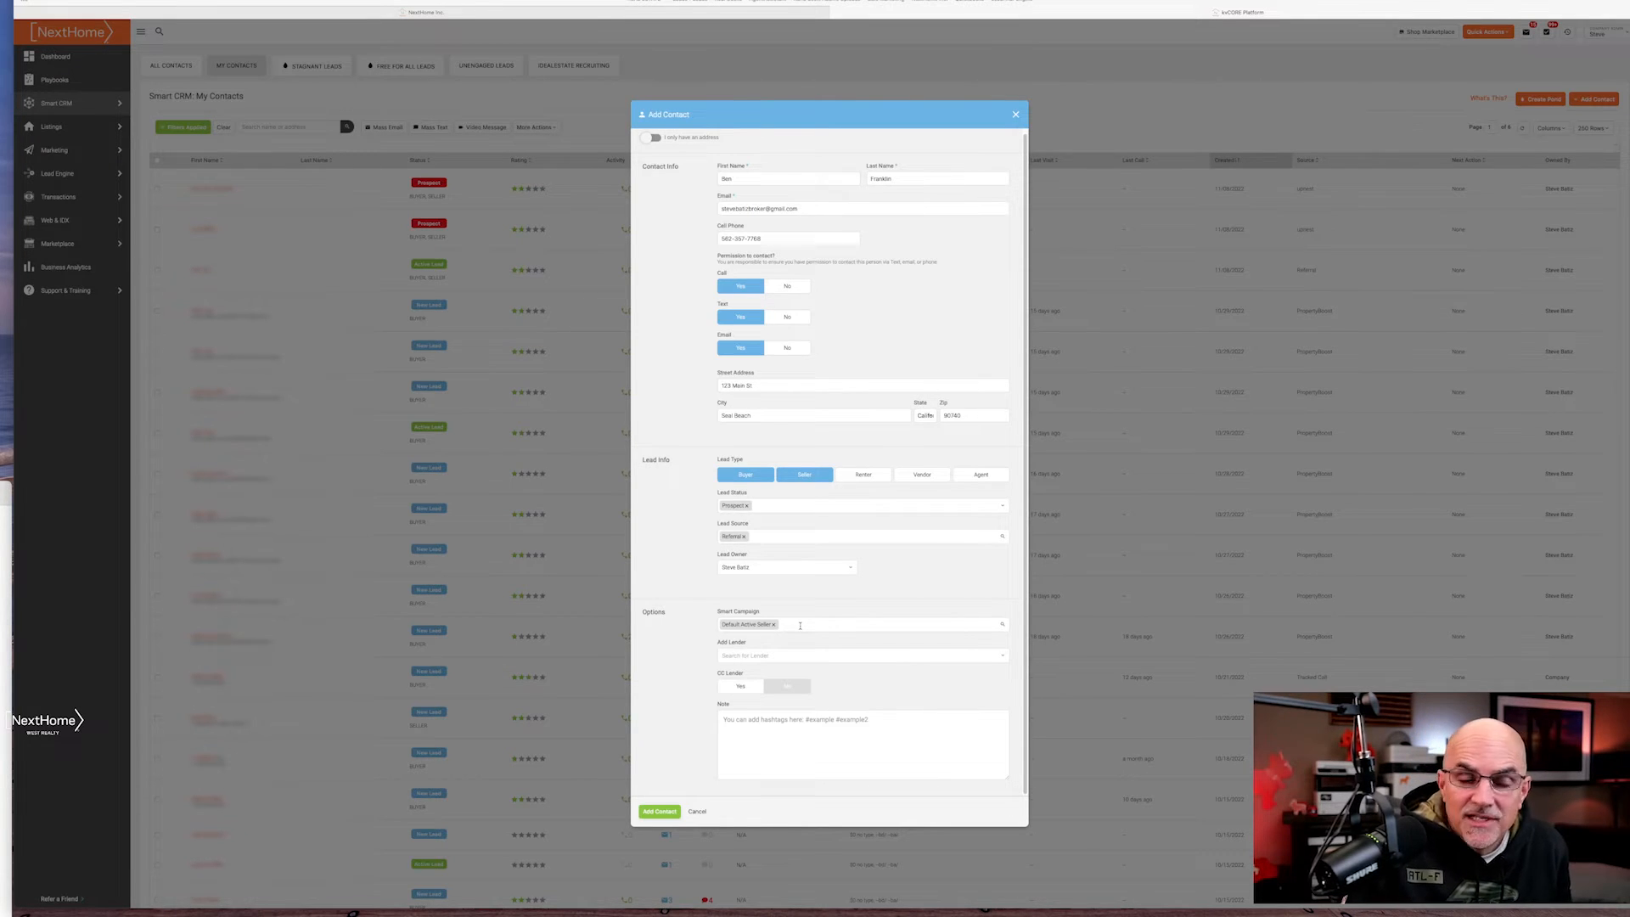
Add the hashtags #sealbeach and #seller to the contact's Note
{"action": "left_click", "coordinate": [801, 723]}
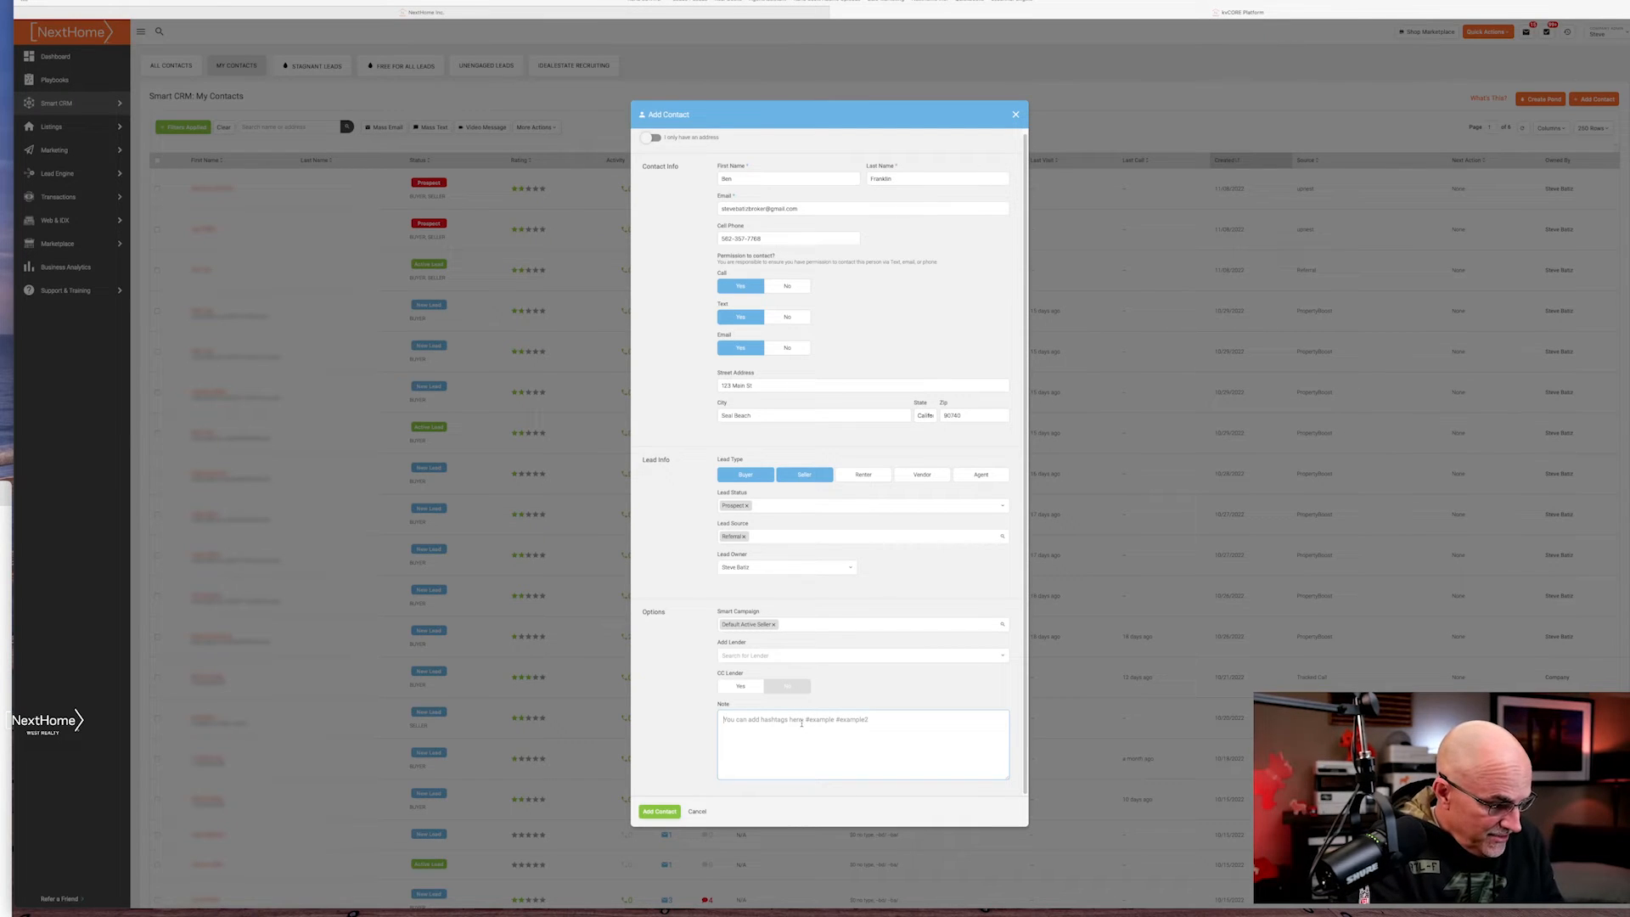
{"action": "type", "text": "#seal"}
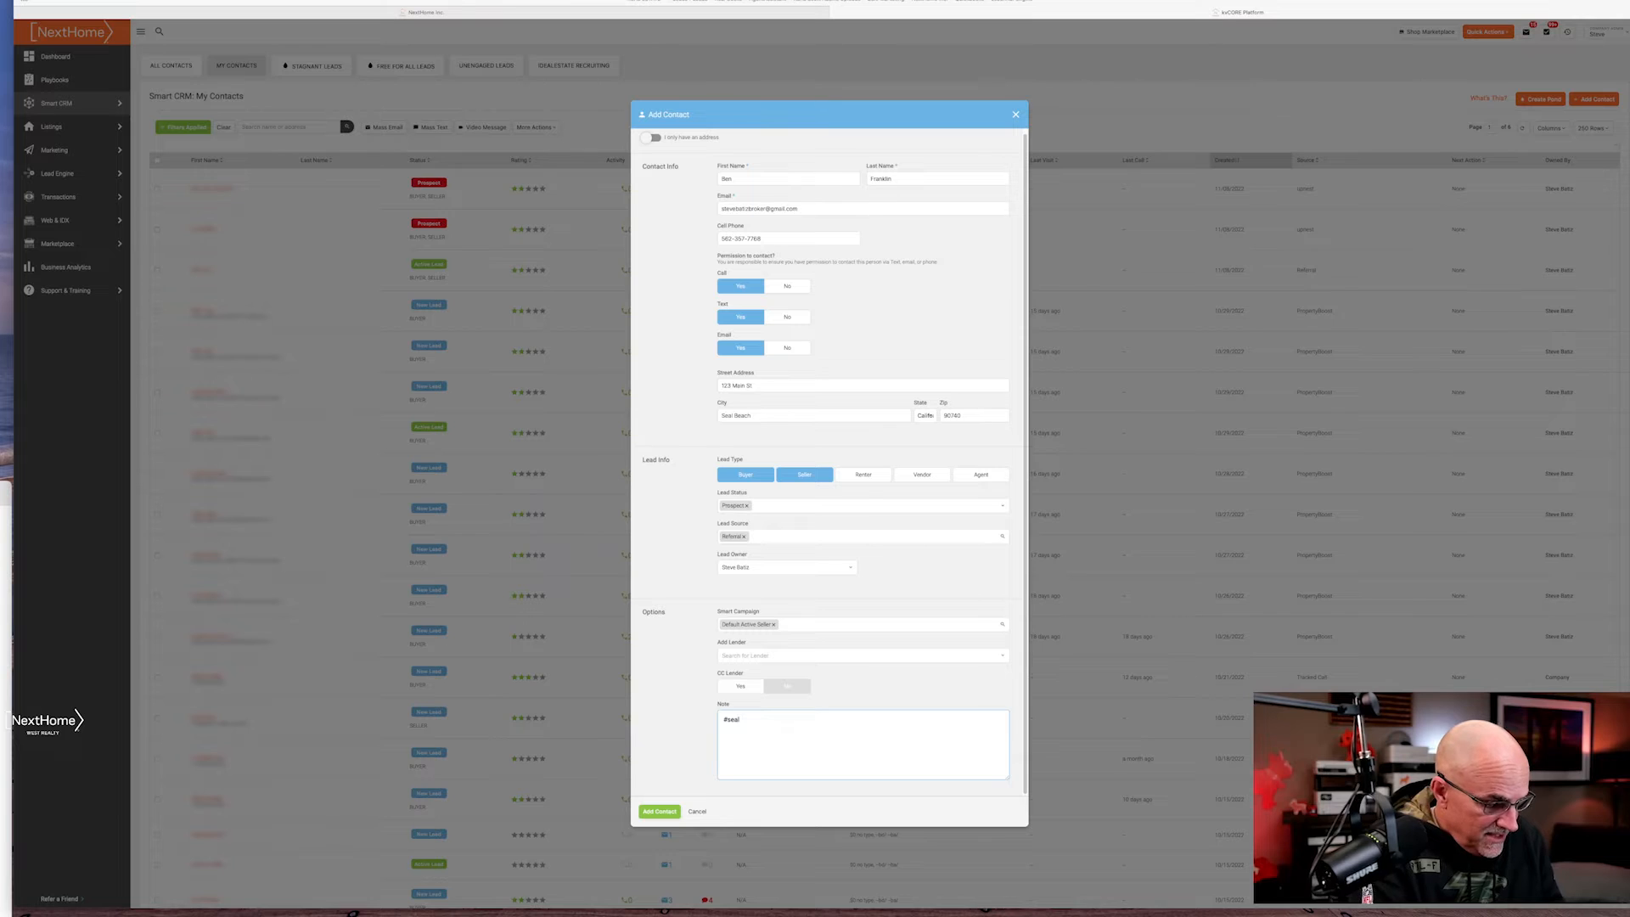
{"action": "type", "text": "beach"}
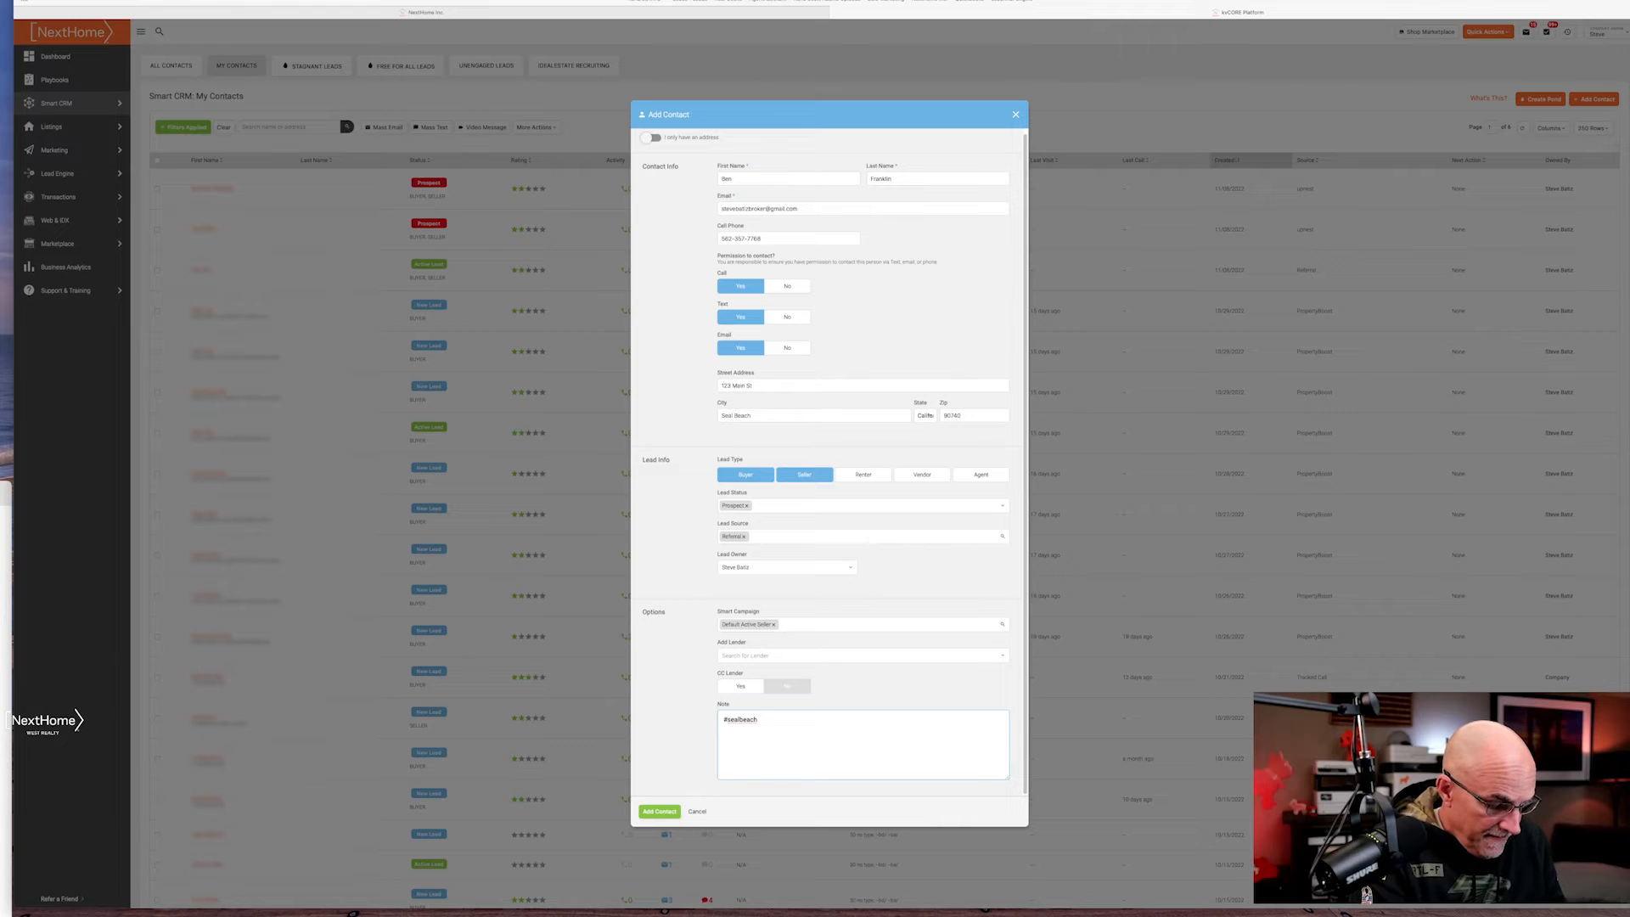
{"action": "type", "text": "#seller"}
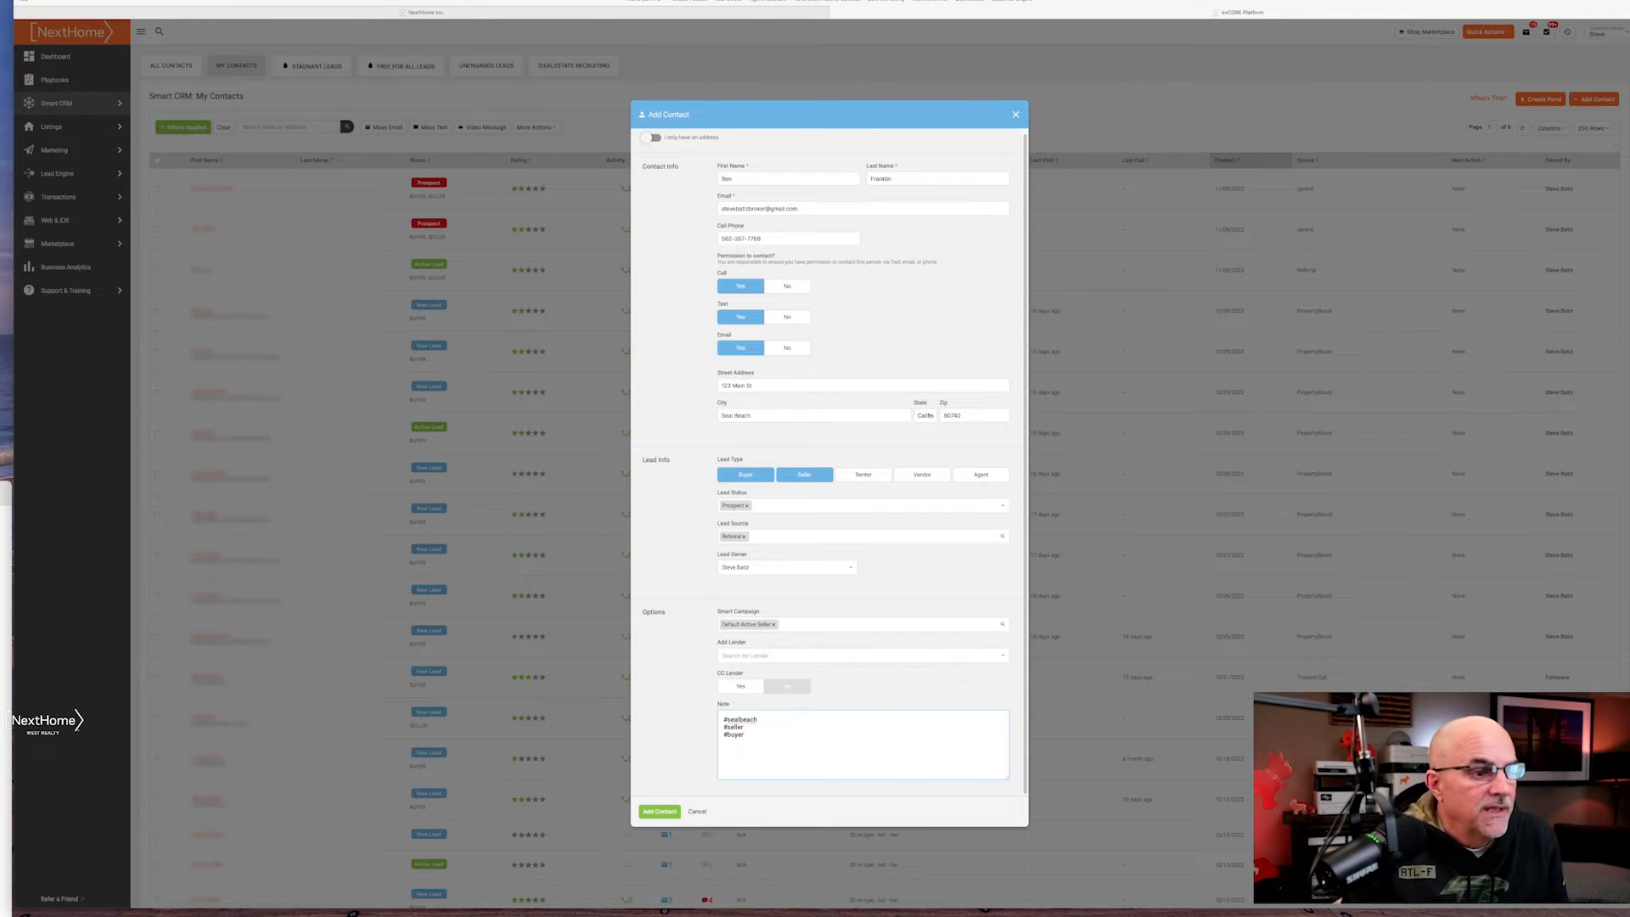
Save the new contact and run Contact Validation on its profile
{"action": "left_click", "coordinate": [660, 812]}
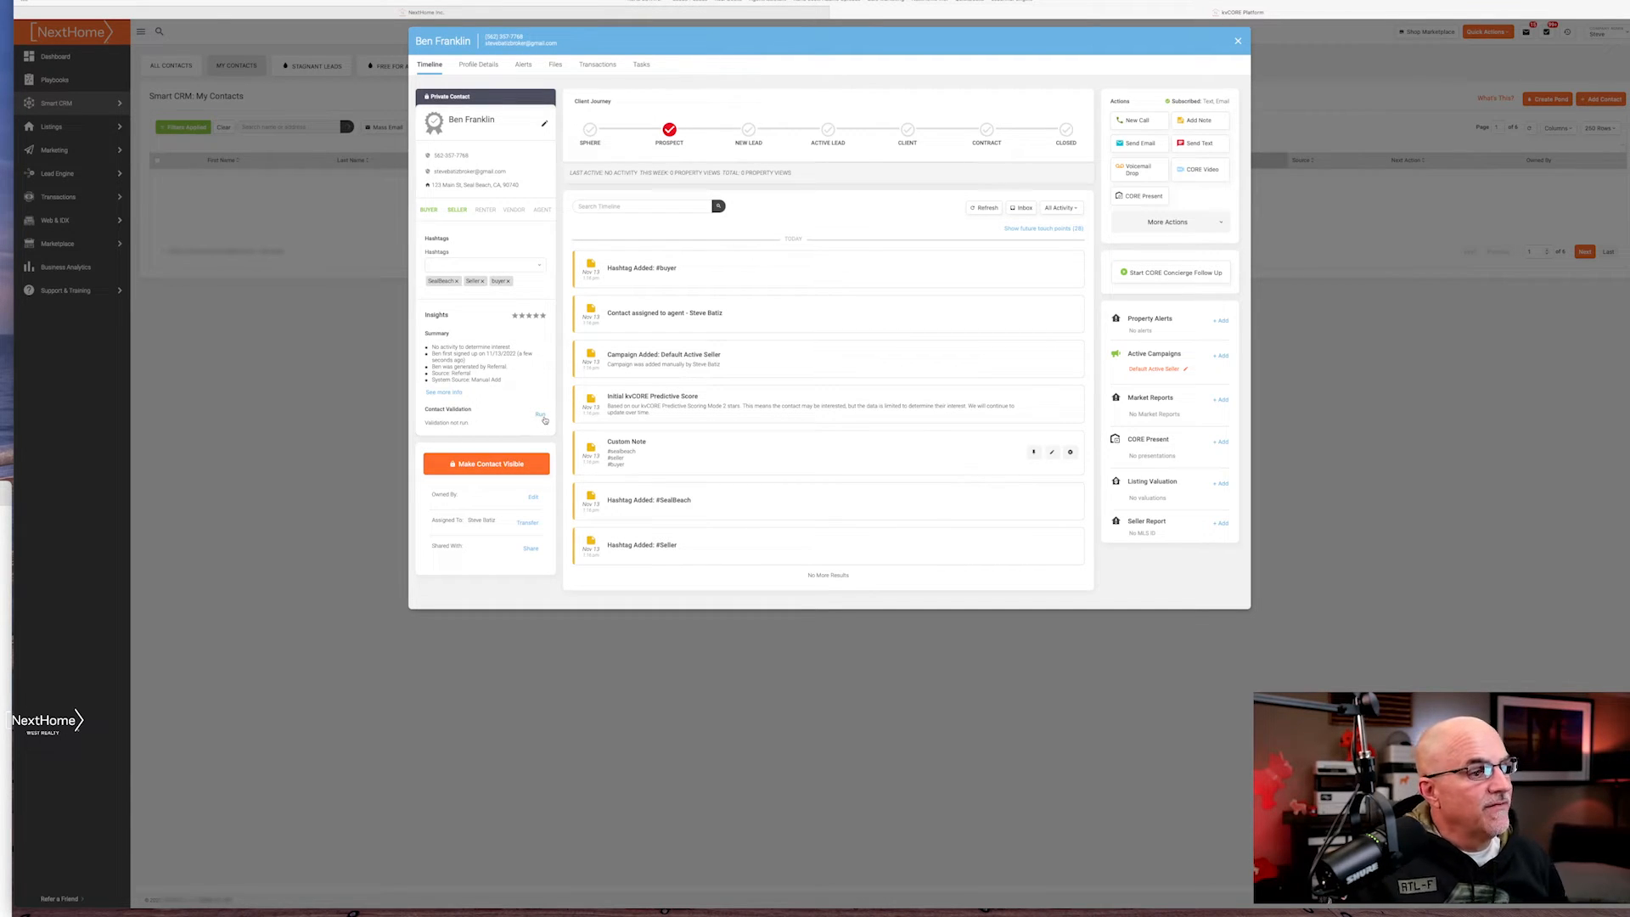
{"action": "left_click", "coordinate": [541, 414]}
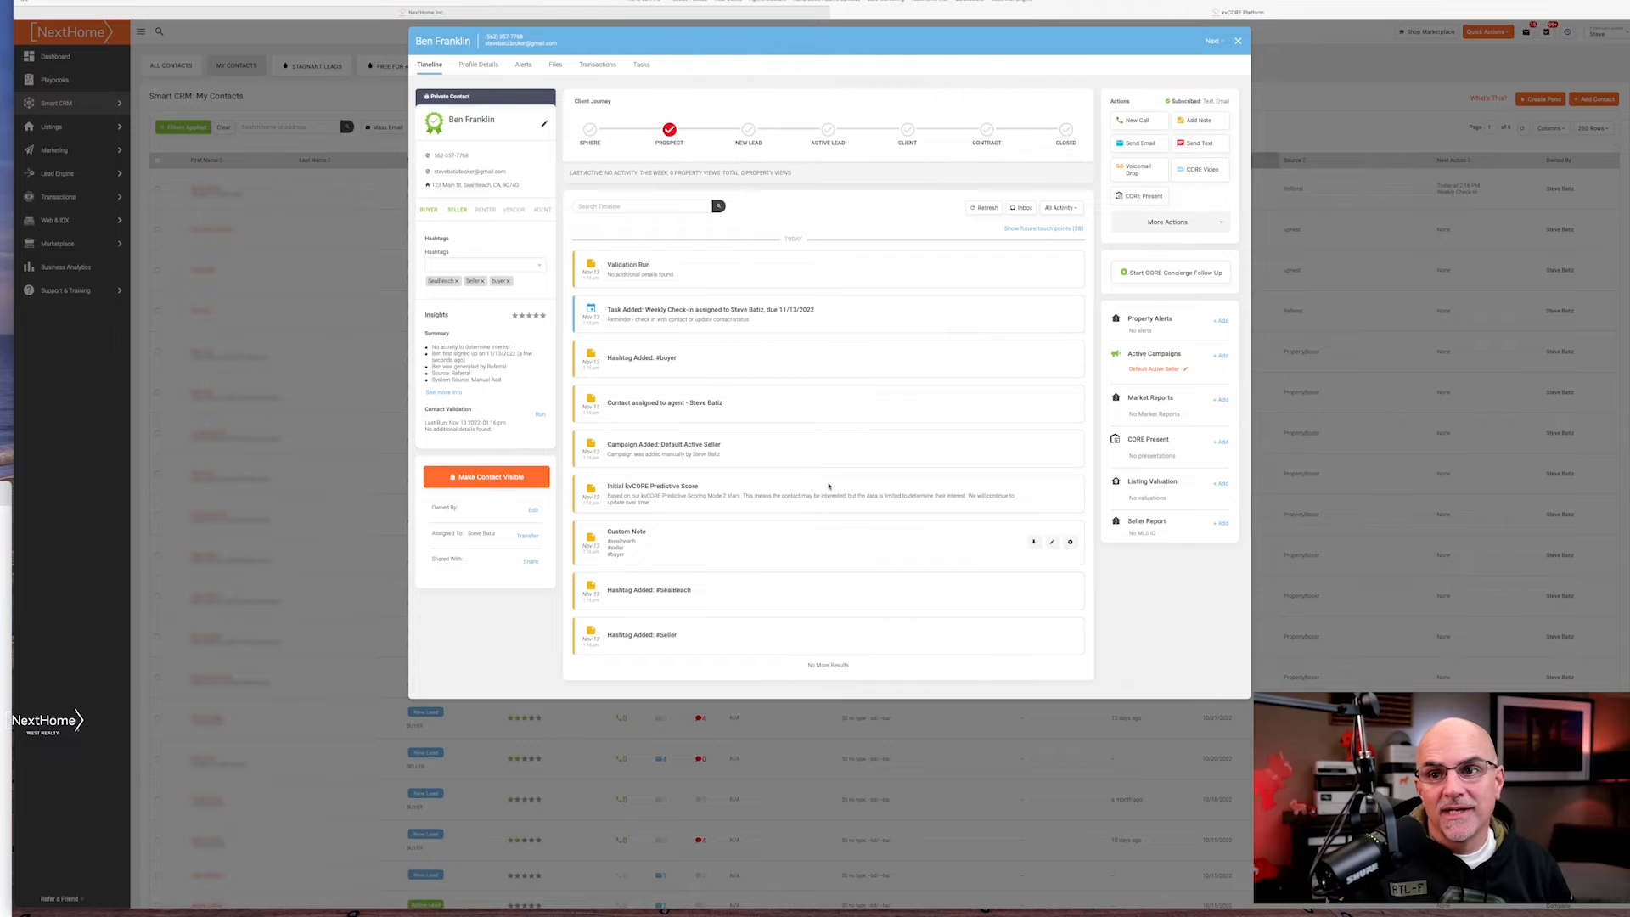
{"action": "left_click", "coordinate": [1168, 222]}
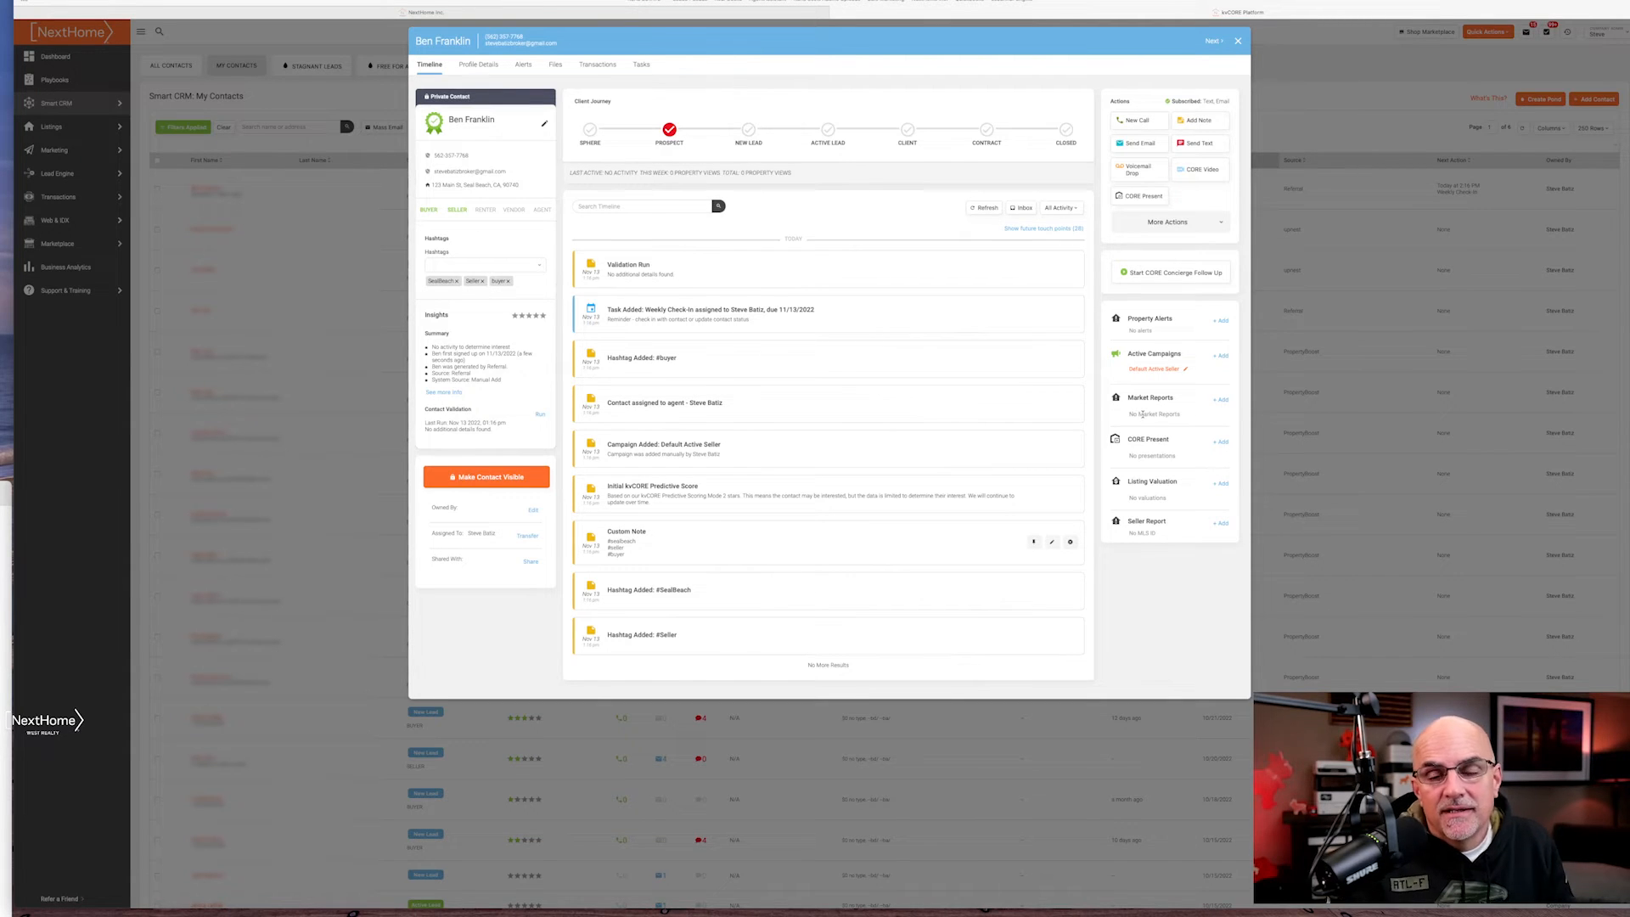
Start a new market report for the contact, keeping the 7-day send frequency
{"action": "left_click", "coordinate": [1222, 401]}
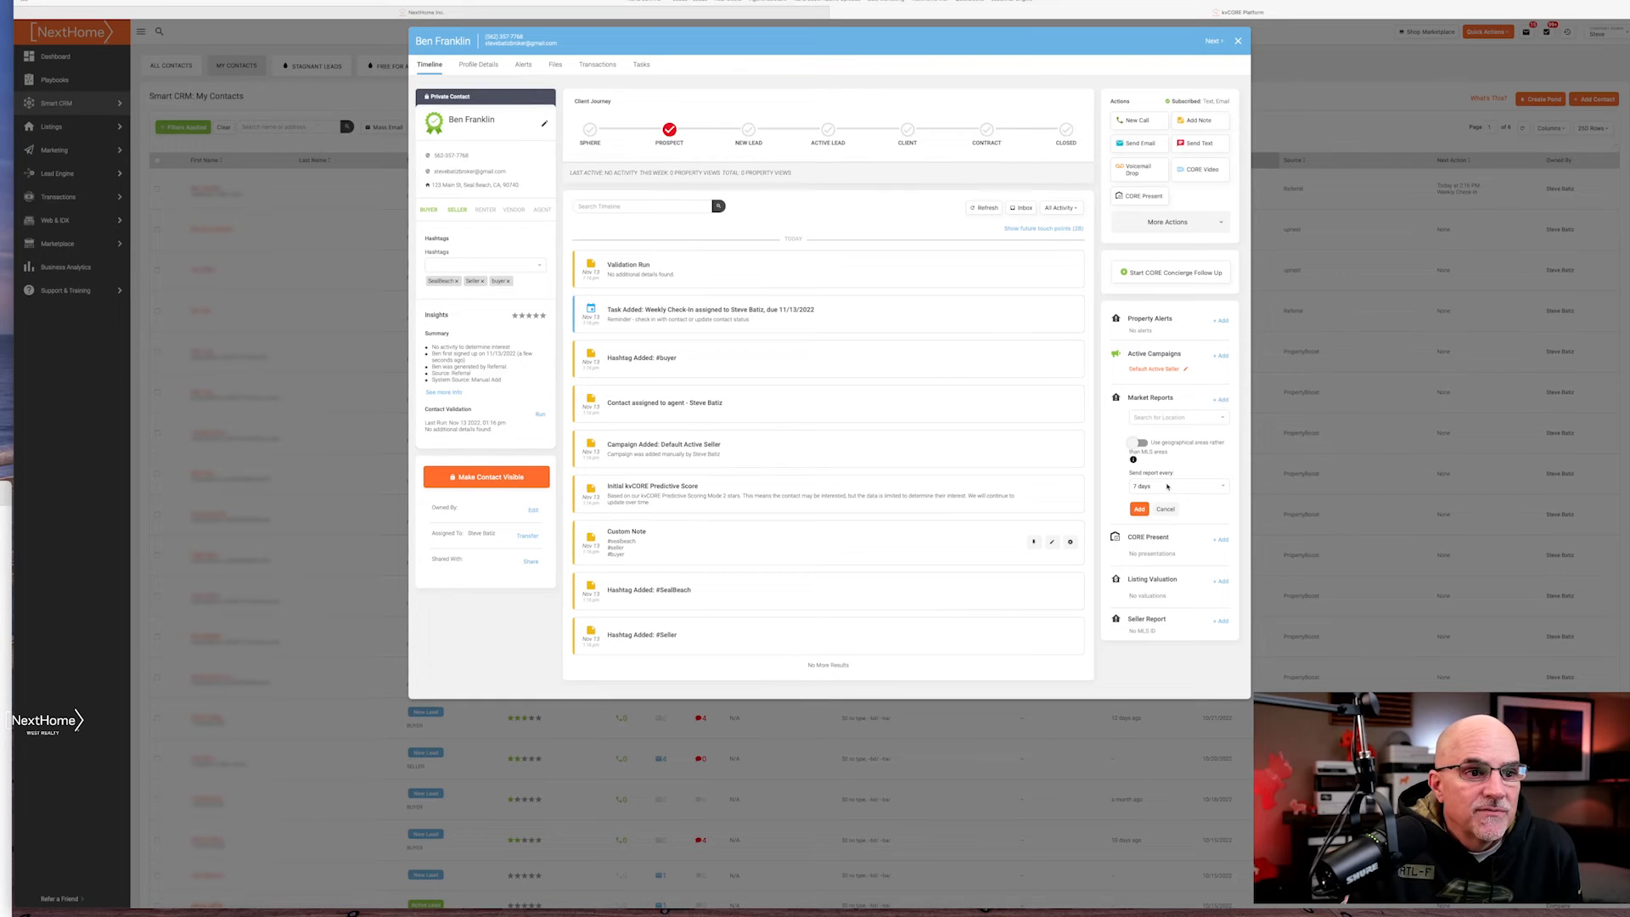
{"action": "left_click", "coordinate": [1167, 487]}
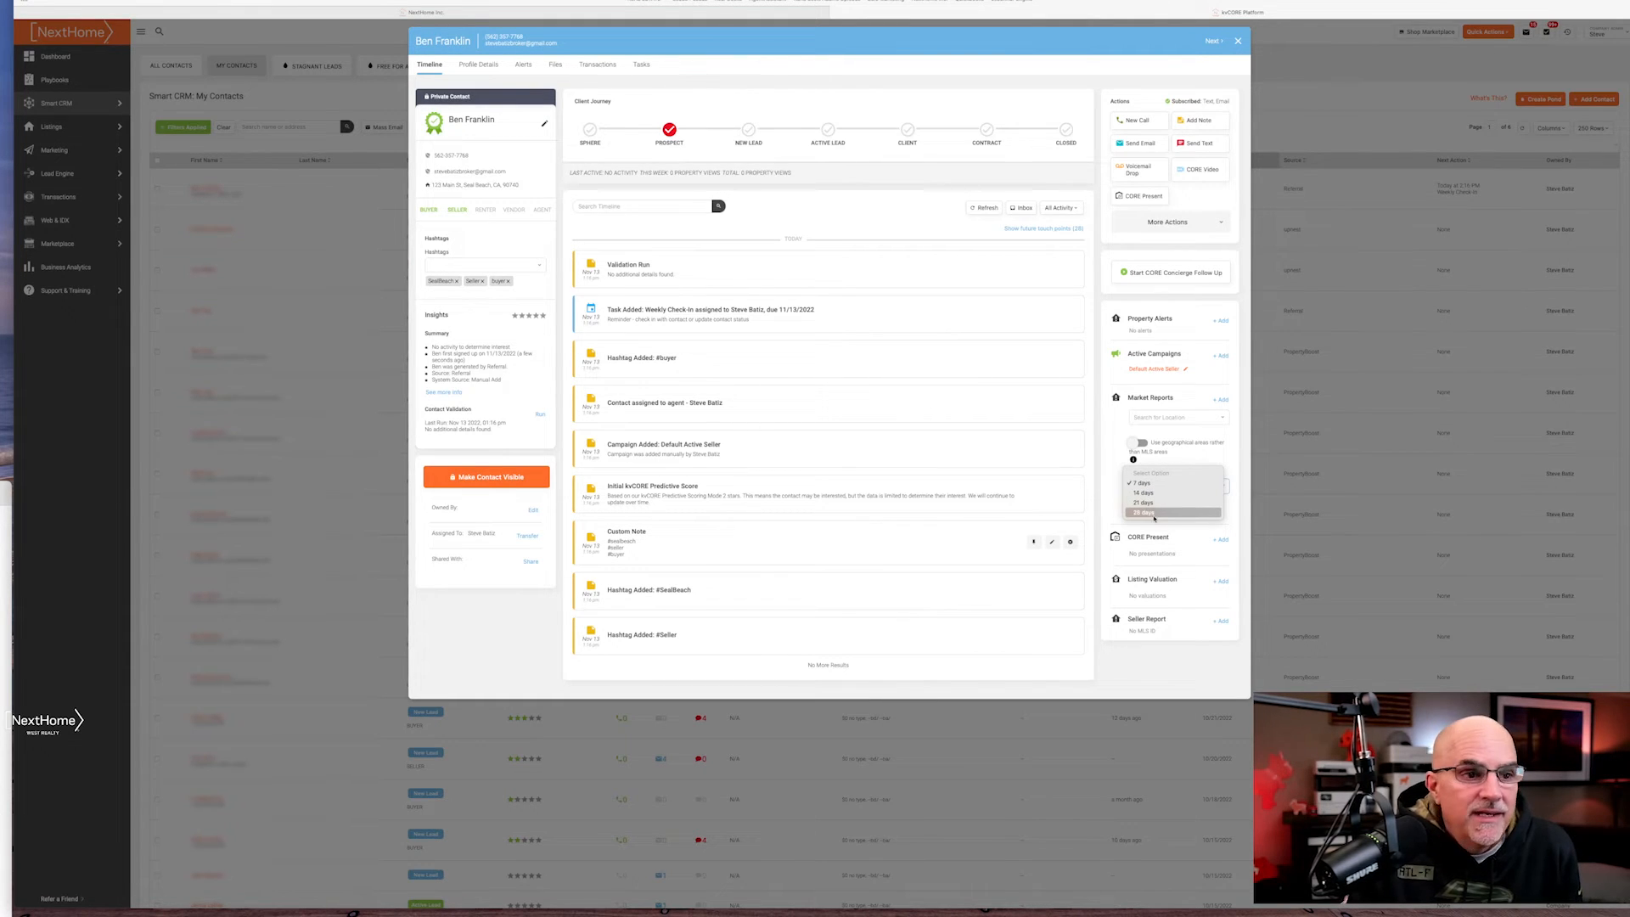
{"action": "left_click", "coordinate": [1114, 491]}
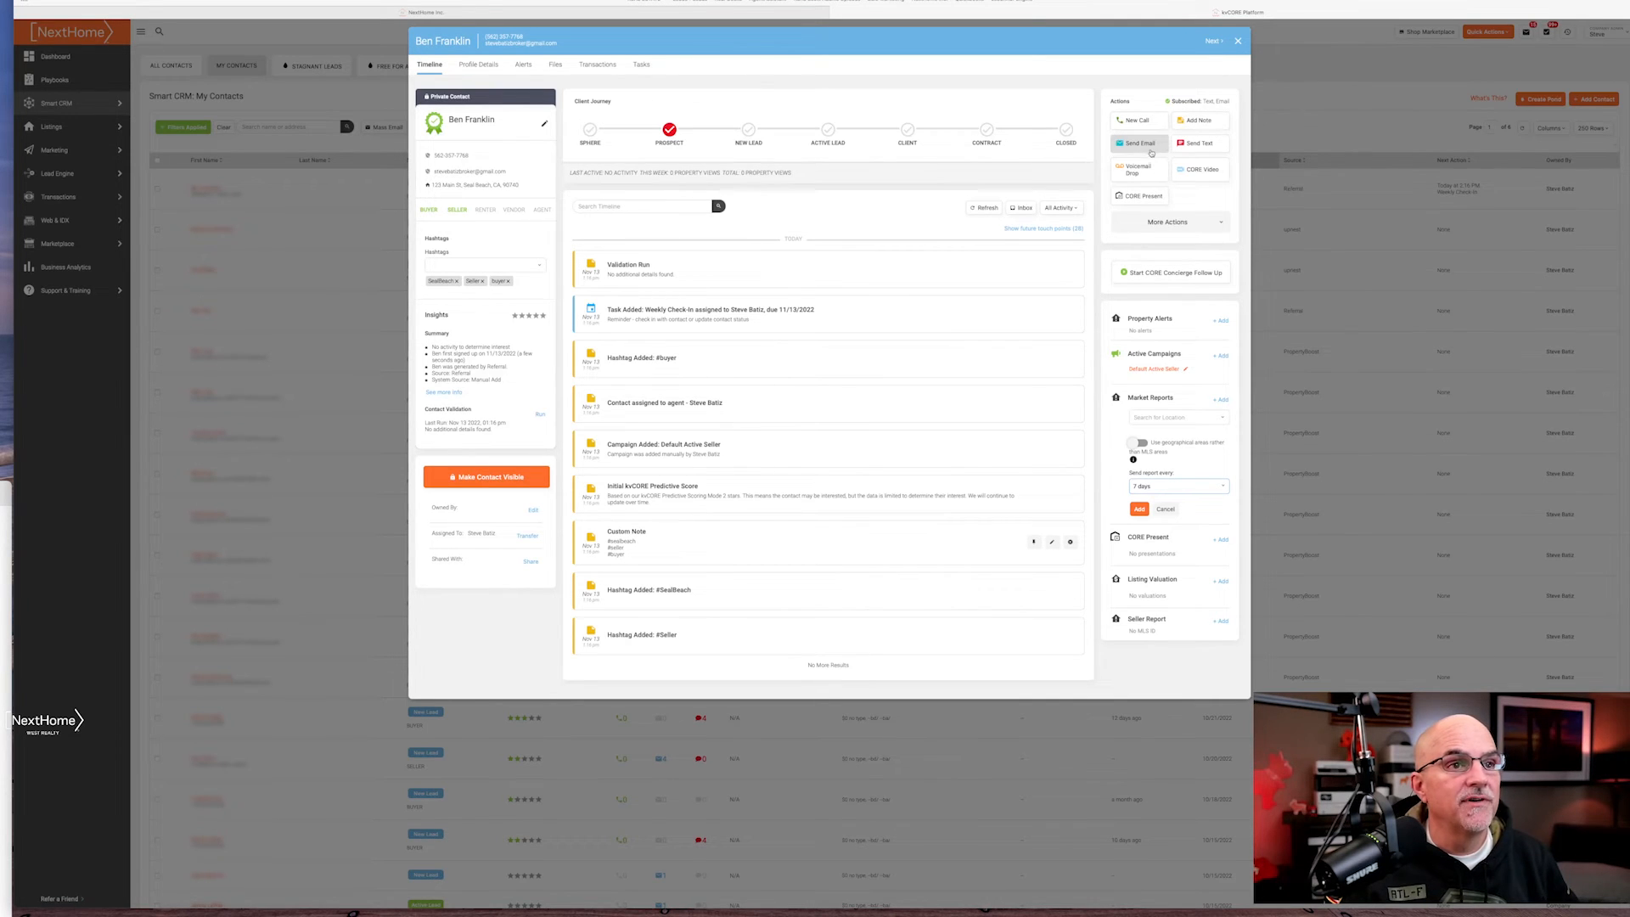
{"action": "left_click", "coordinate": [1148, 144]}
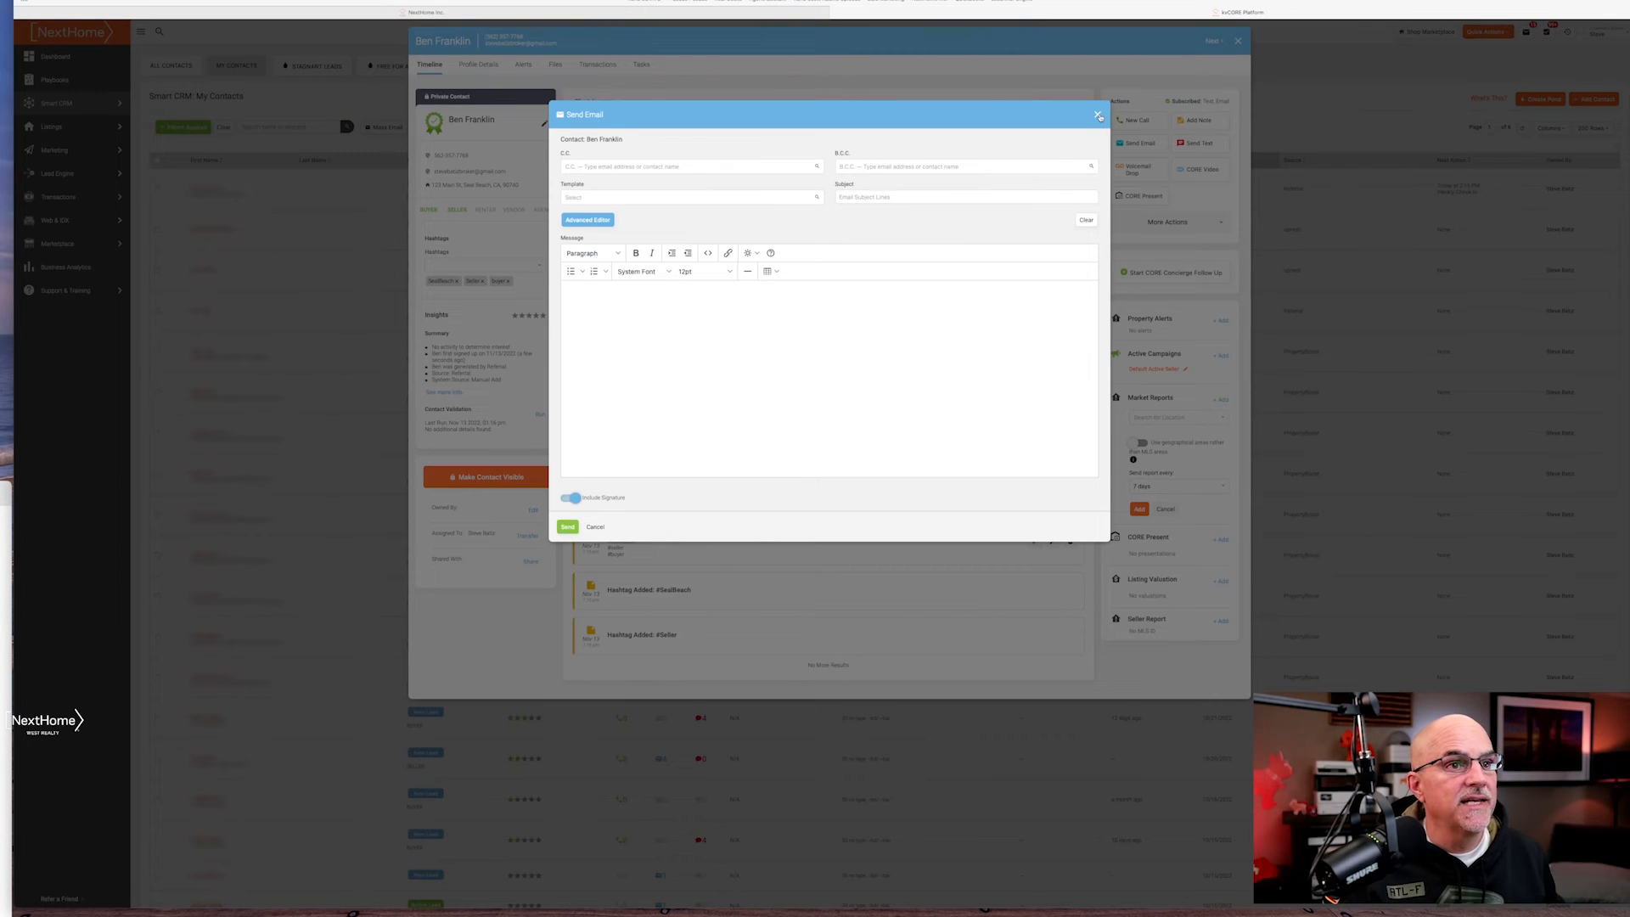
{"action": "left_click", "coordinate": [1098, 115]}
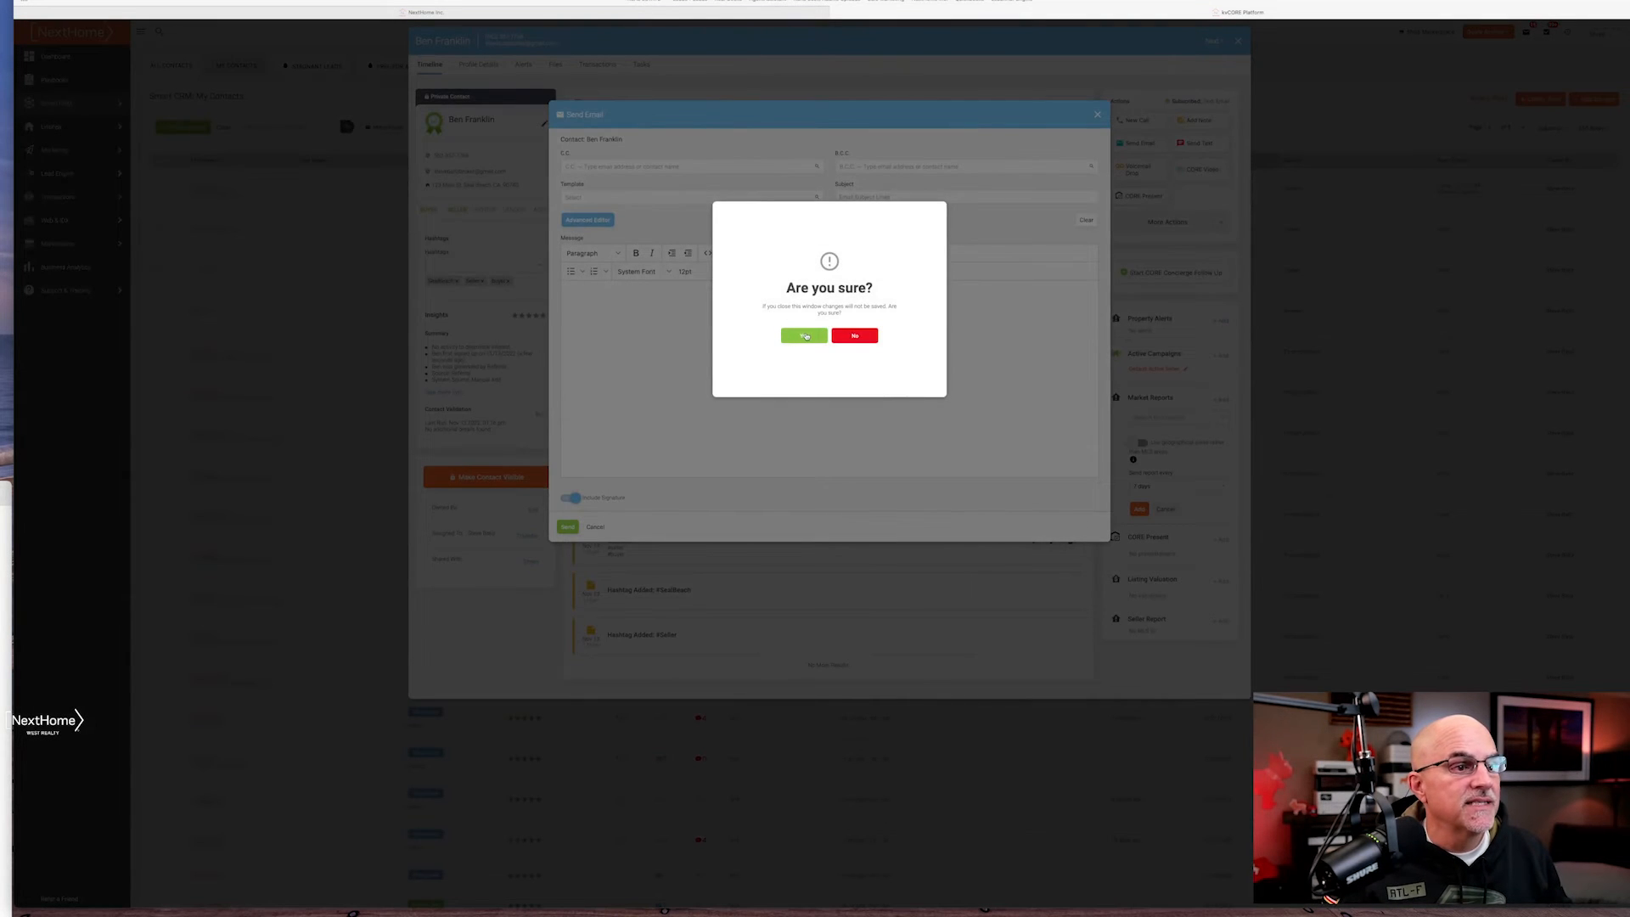
{"action": "left_click", "coordinate": [806, 336]}
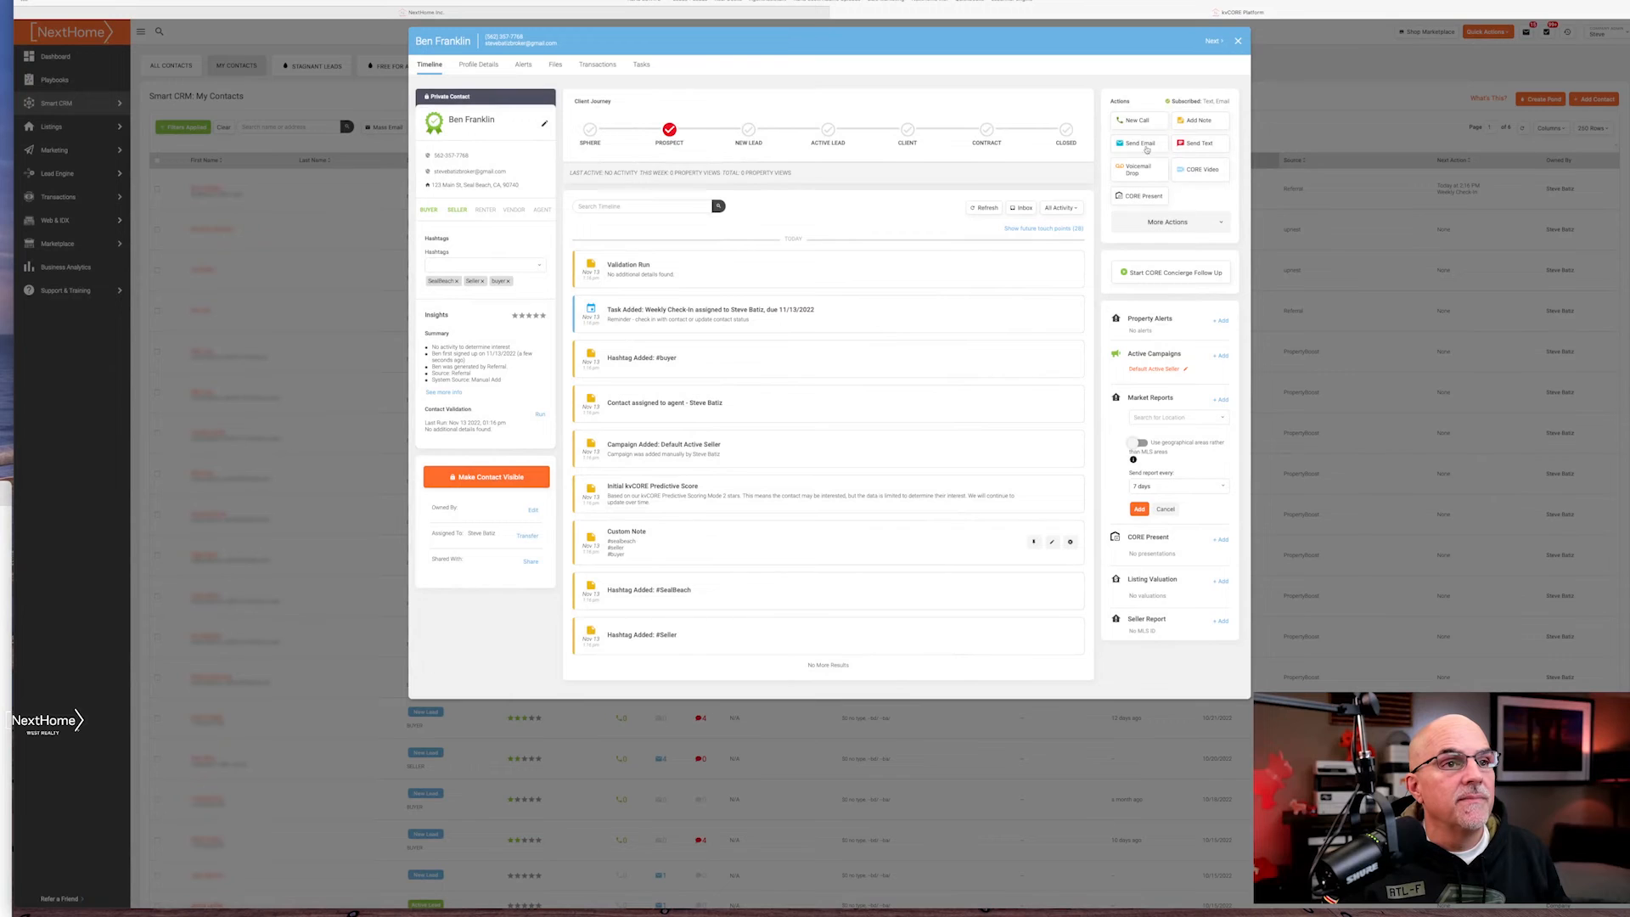